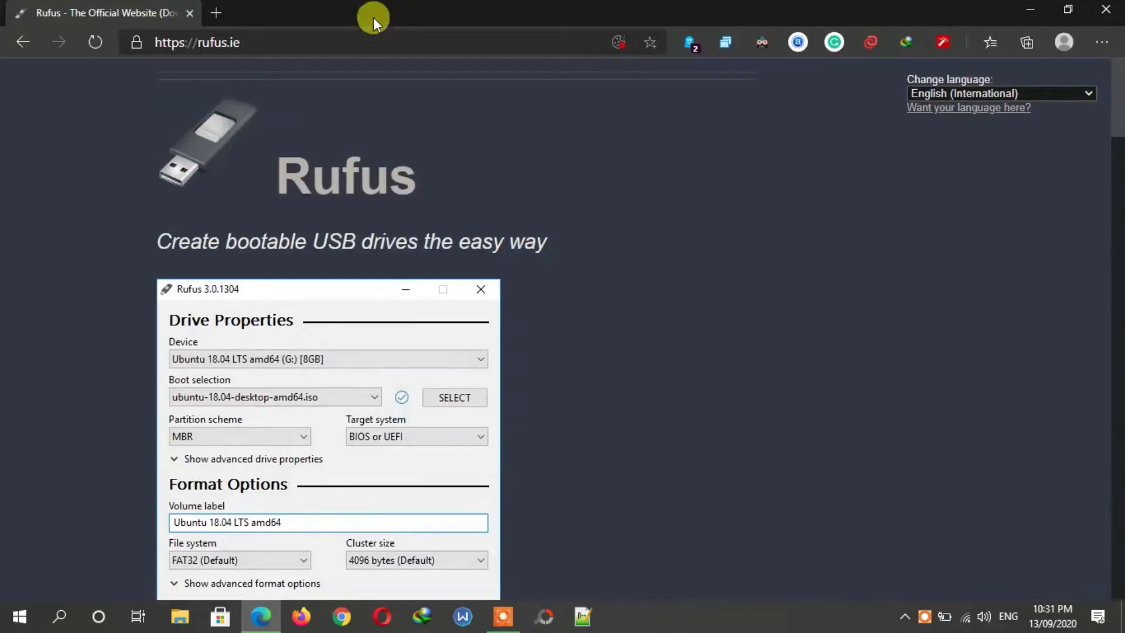
# - Download Rufus 3.11 from rufus.ie through IDM into the Downloads\Programs folder
pyautogui.click(352, 41)
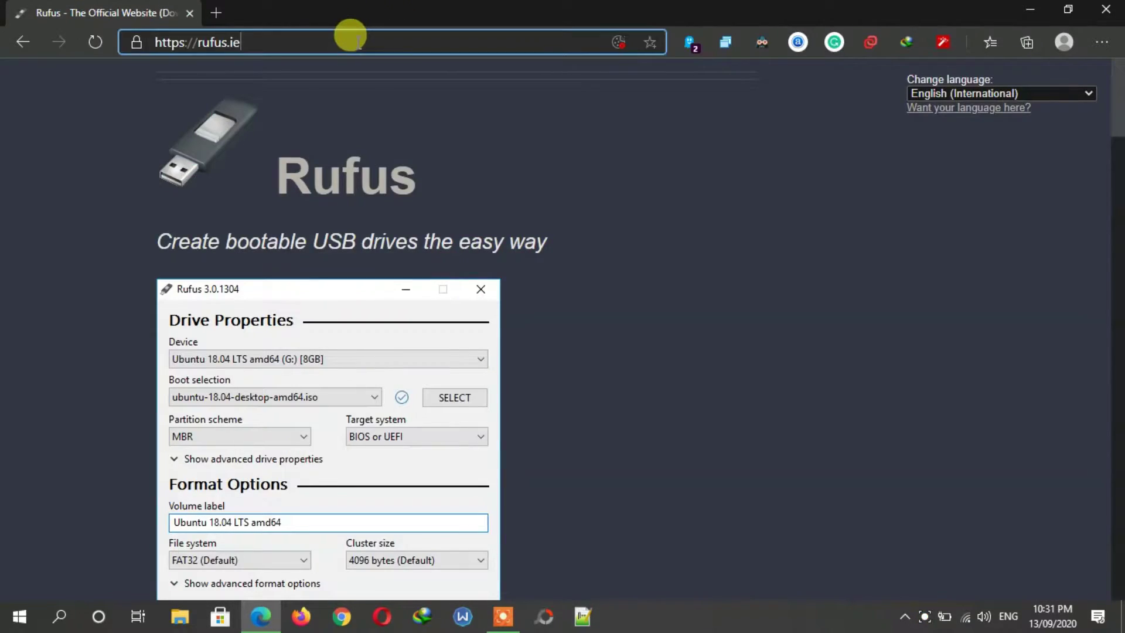
pyautogui.click(523, 143)
pyautogui.scroll(-3, 662, 183)
pyautogui.scroll(-3, 662, 183)
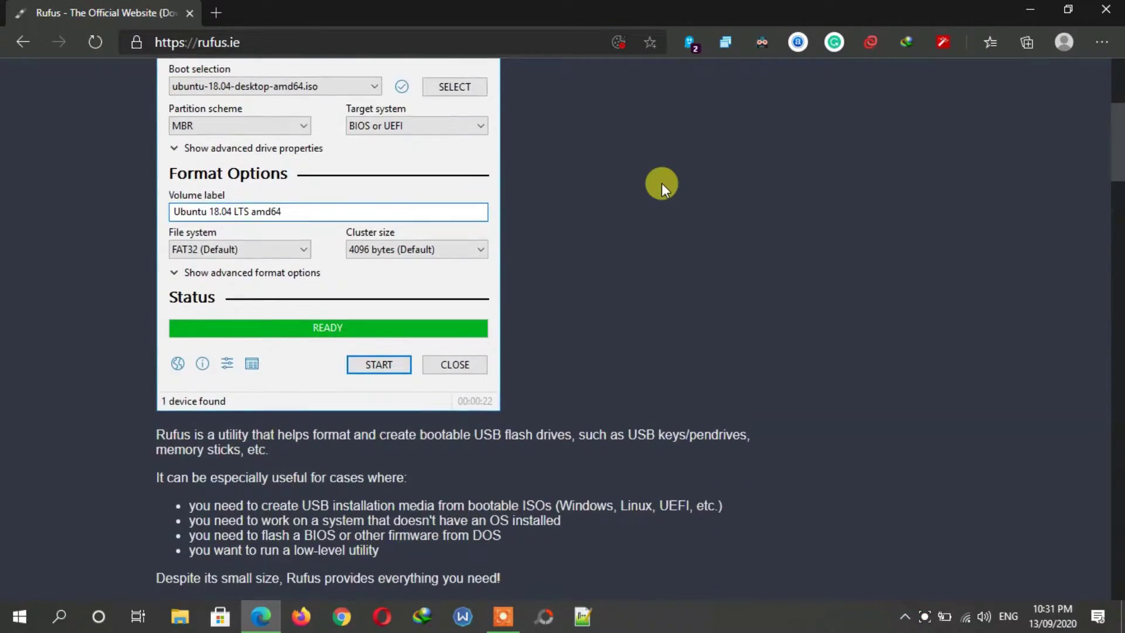
pyautogui.scroll(-3, 662, 184)
pyautogui.scroll(-3, 662, 184)
pyautogui.scroll(-2, 662, 183)
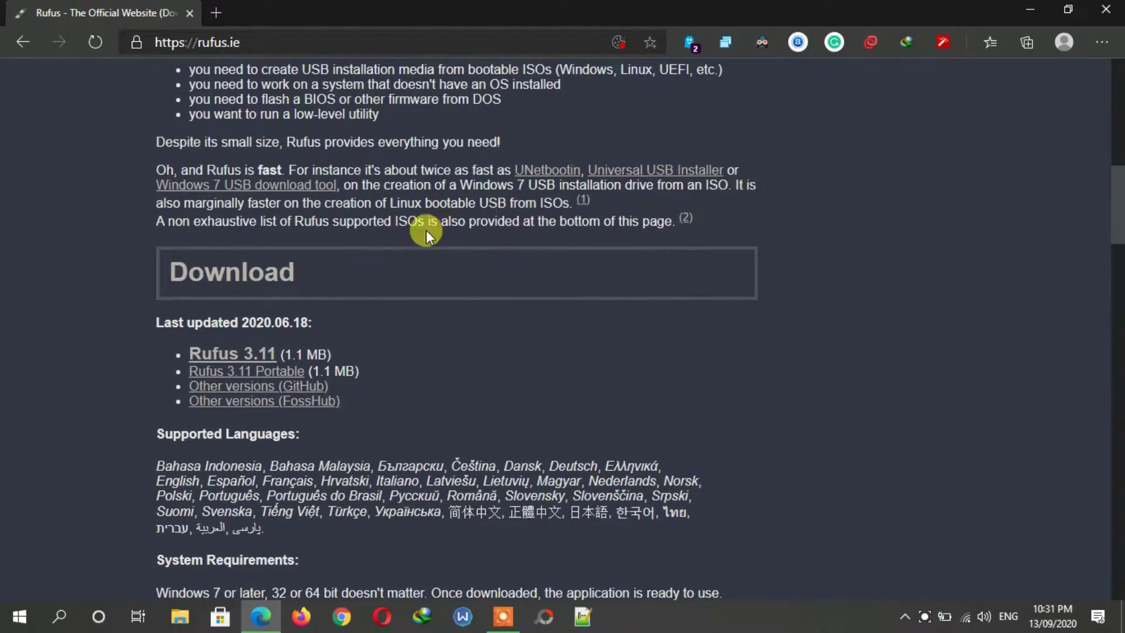
pyautogui.click(234, 353)
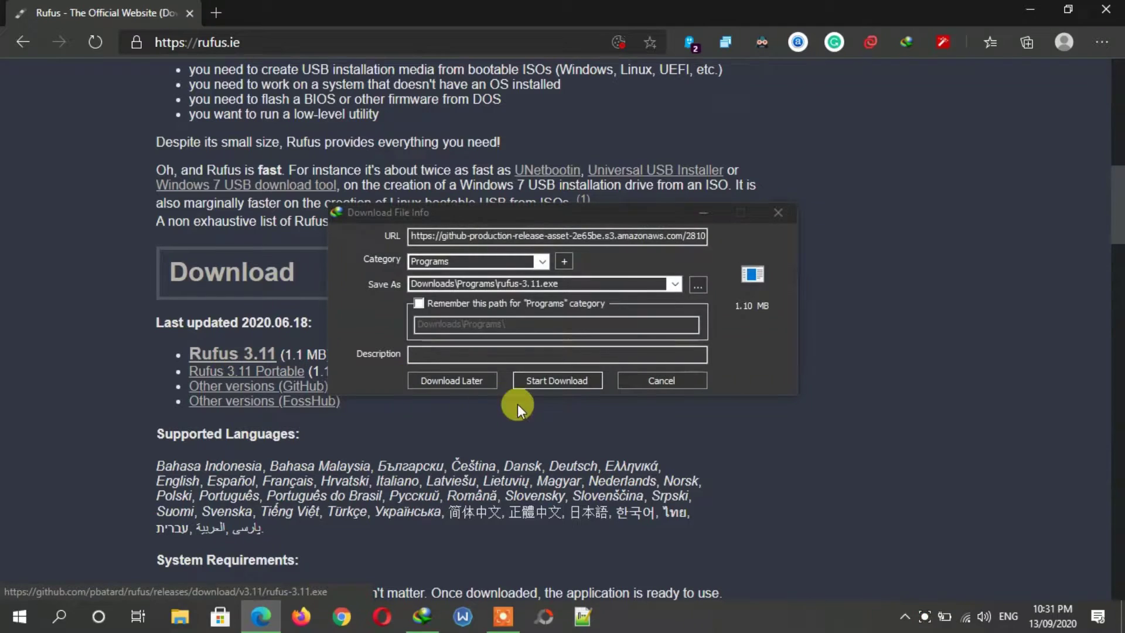
pyautogui.click(548, 386)
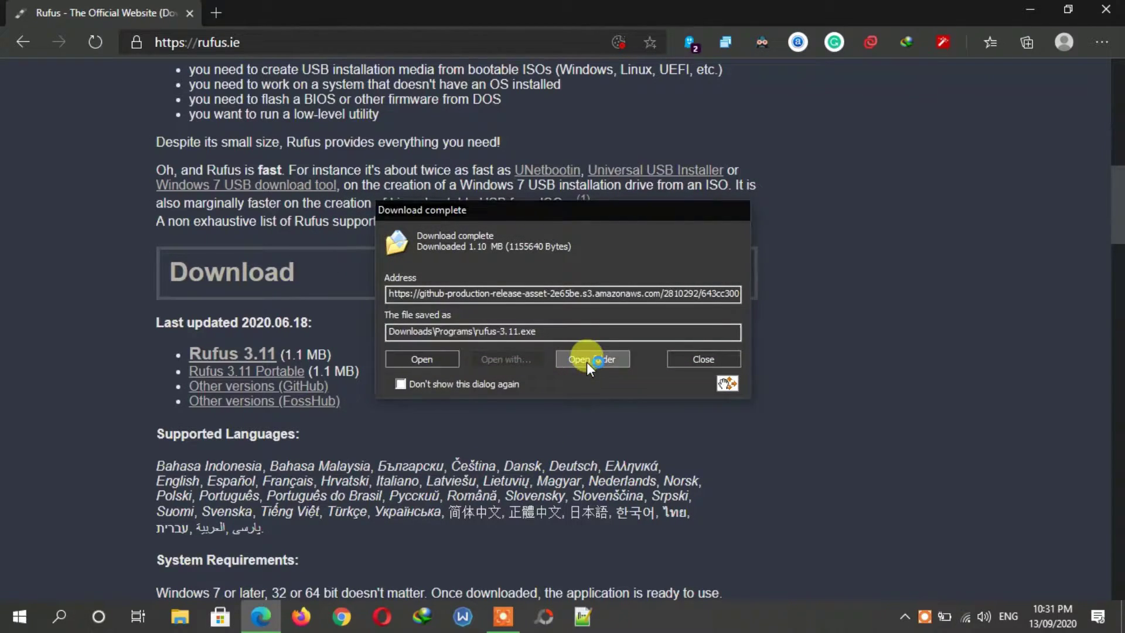
# - Open the Programs folder holding rufus-3.11.exe and restore the Explorer window to a smaller size
pyautogui.click(591, 359)
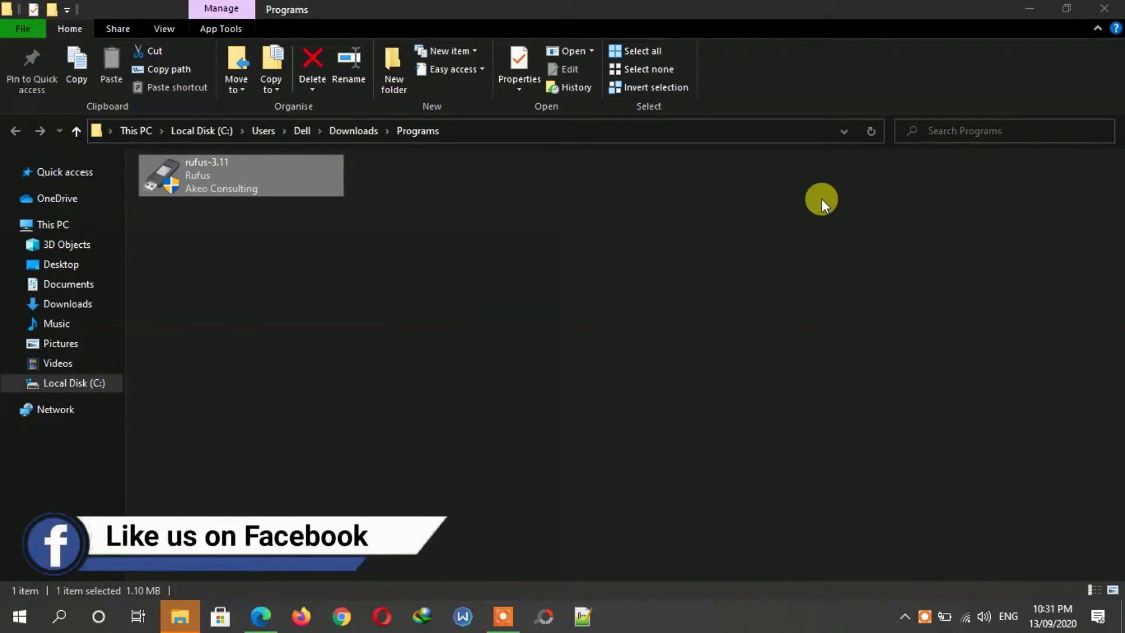
pyautogui.moveTo(615, 10); pyautogui.dragTo(592, 76)
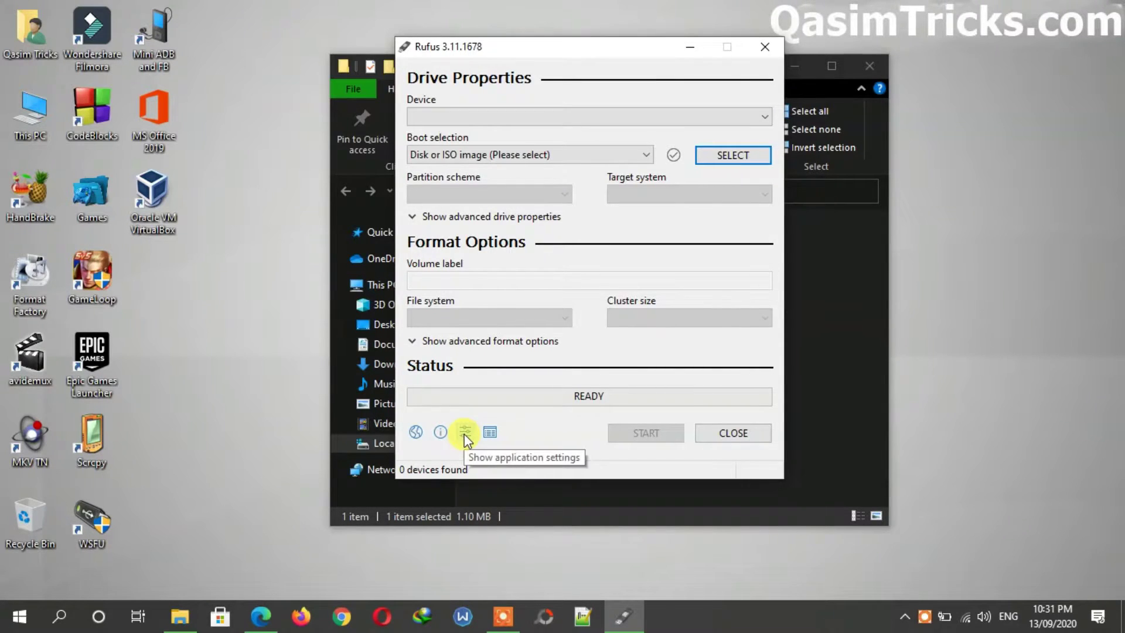
# - Set Rufus's update check to Daily (Default), then close Rufus
pyautogui.click(465, 433)
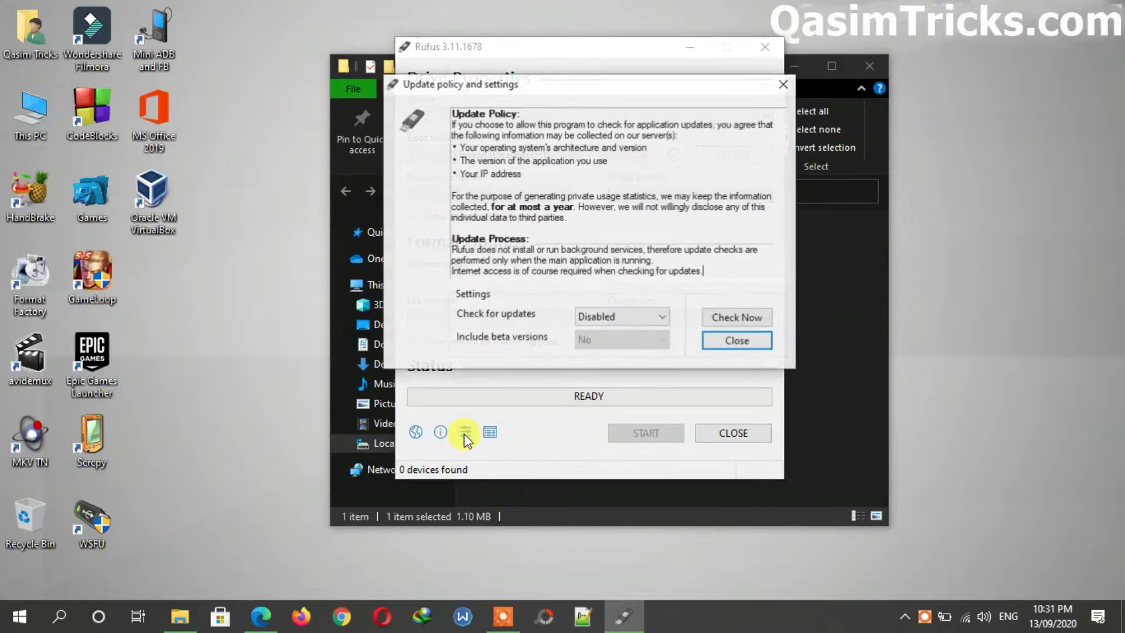
pyautogui.click(615, 319)
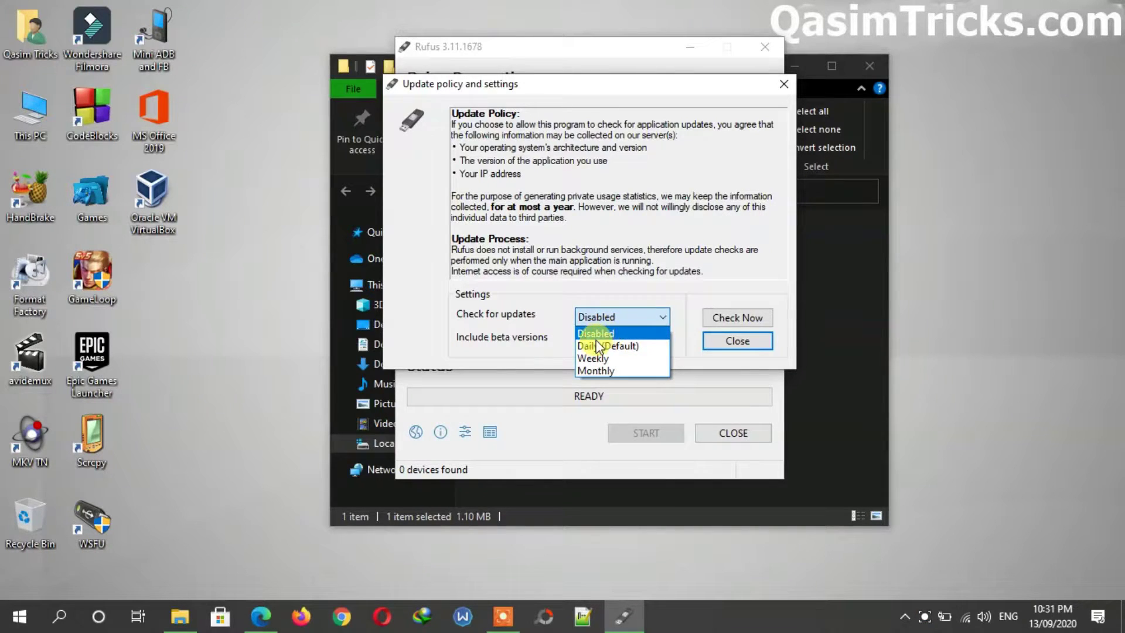
pyautogui.click(608, 345)
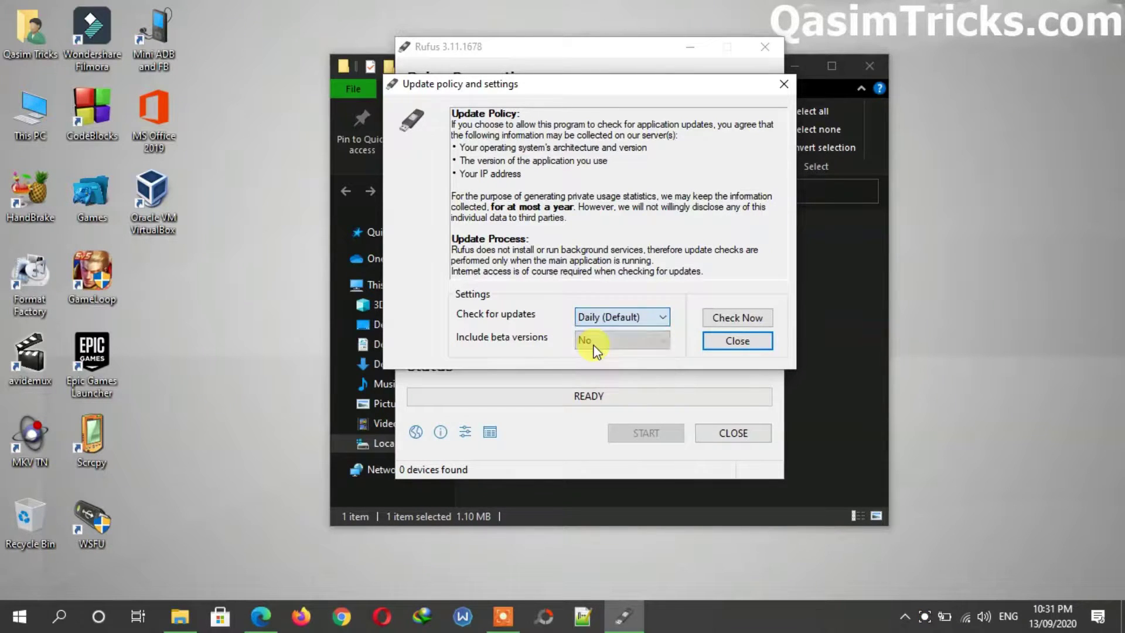
pyautogui.click(737, 343)
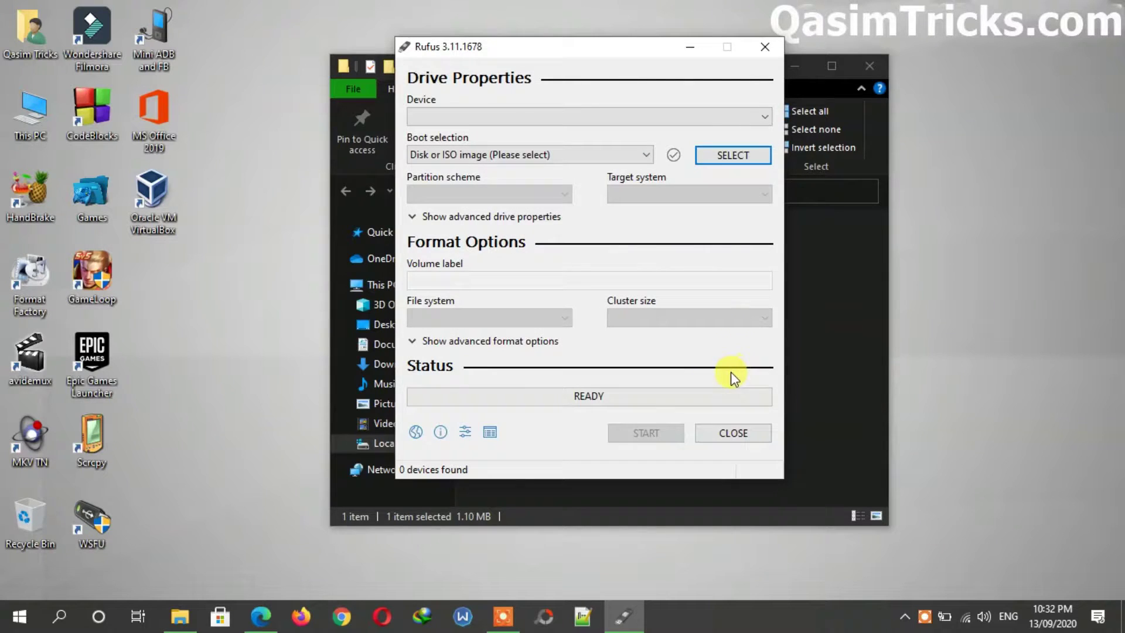
pyautogui.click(720, 430)
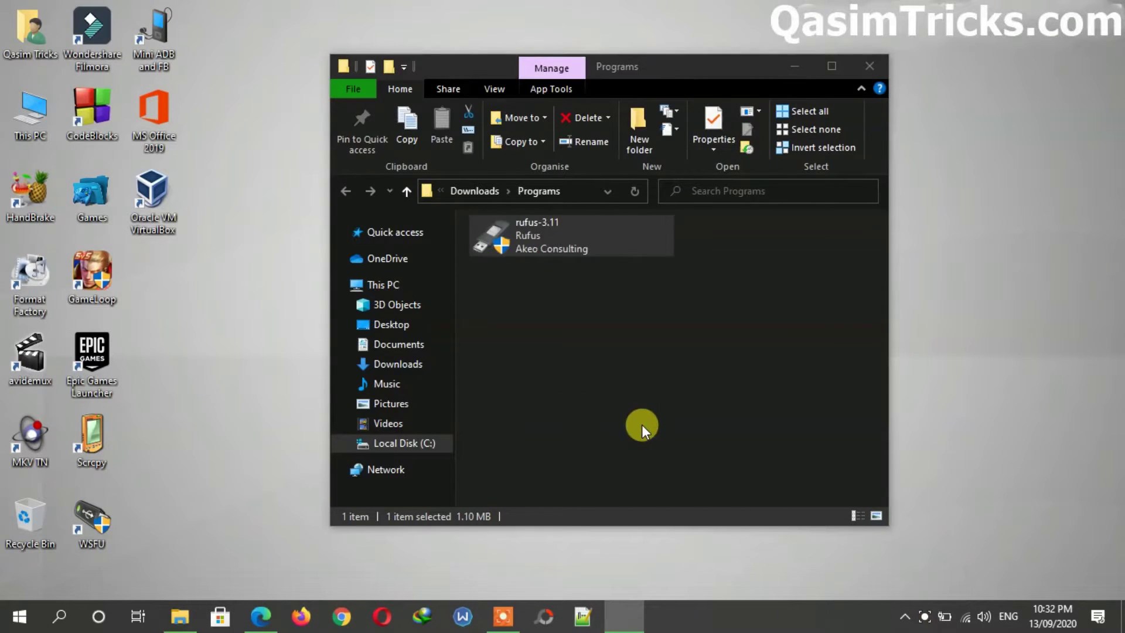
# - Keep Disk or ISO image, switch SELECT to DOWNLOAD, close Explorer, and run the download script
pyautogui.click(536, 155)
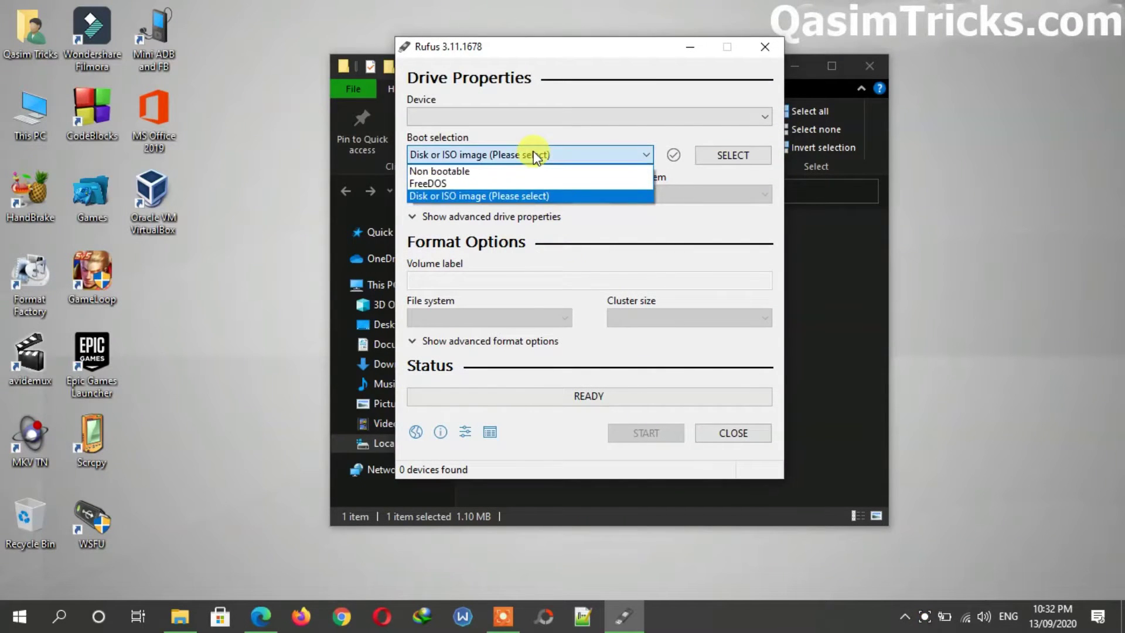
pyautogui.click(444, 197)
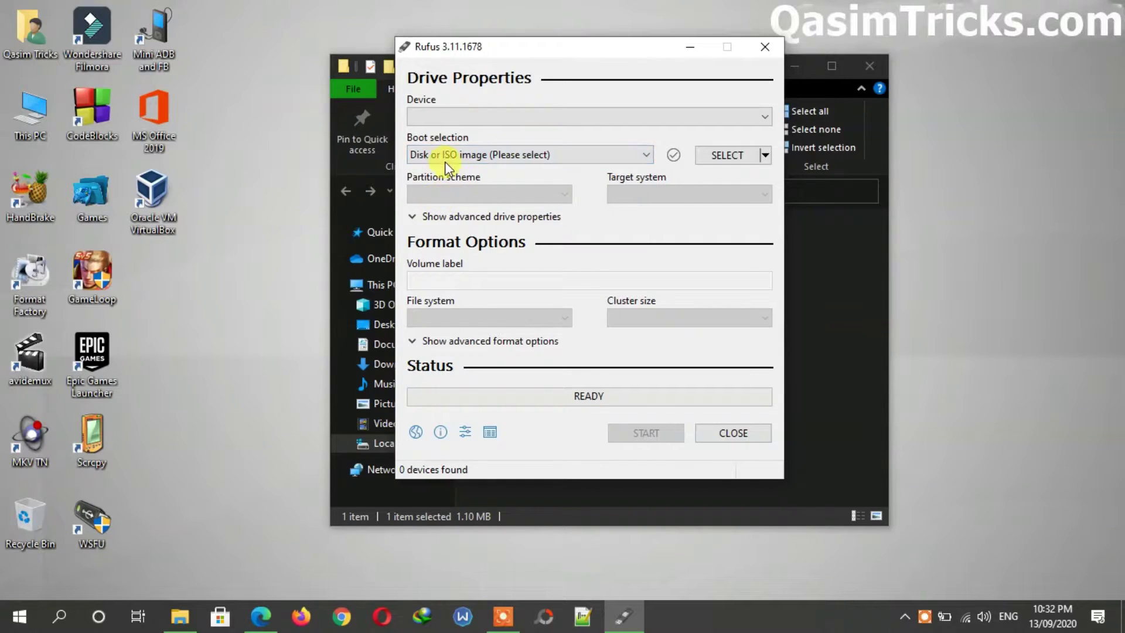
pyautogui.click(768, 154)
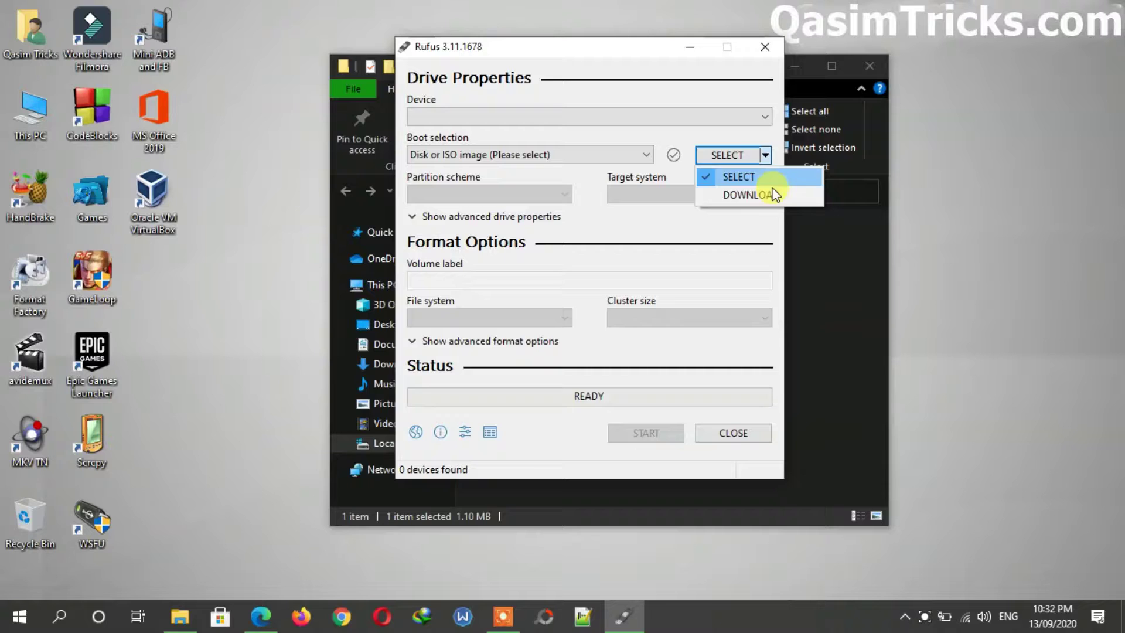
pyautogui.click(750, 195)
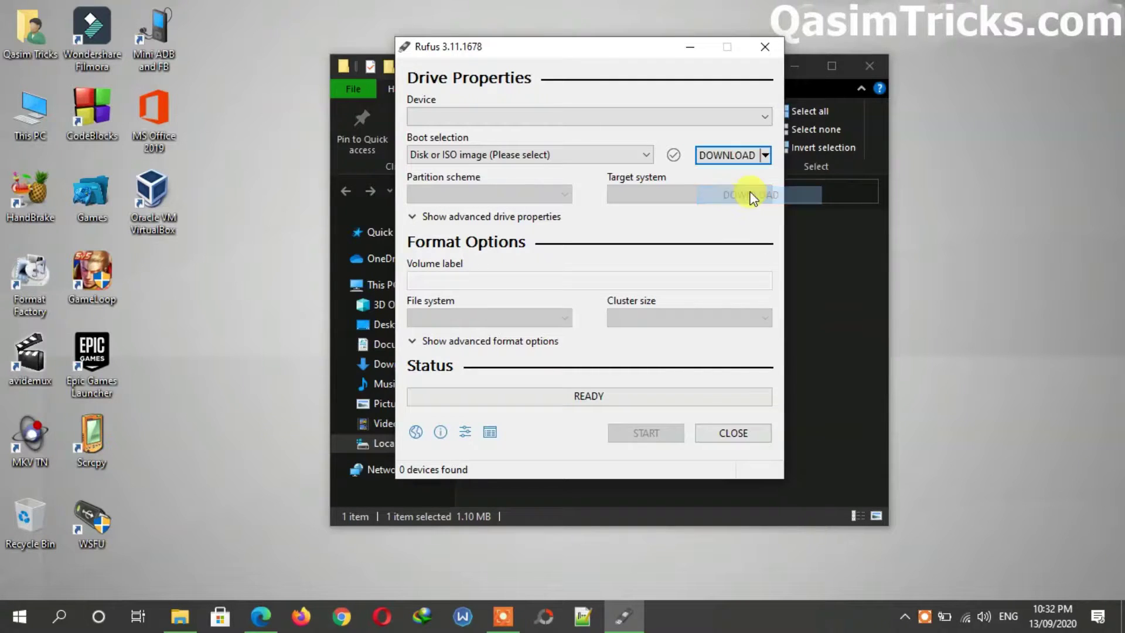
pyautogui.click(870, 67)
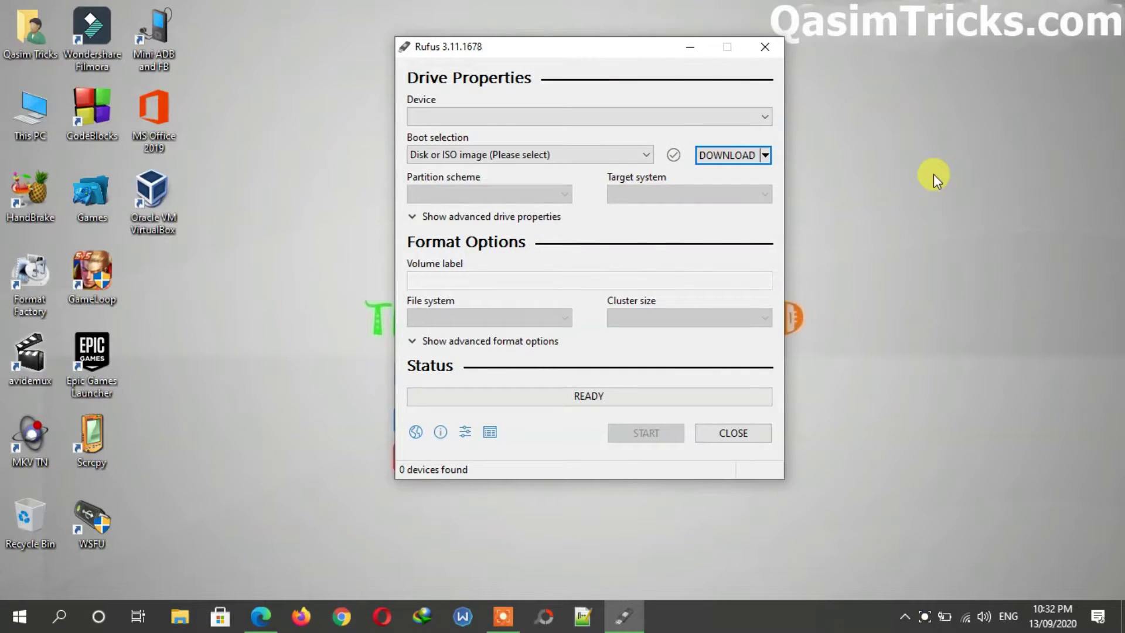
pyautogui.click(726, 157)
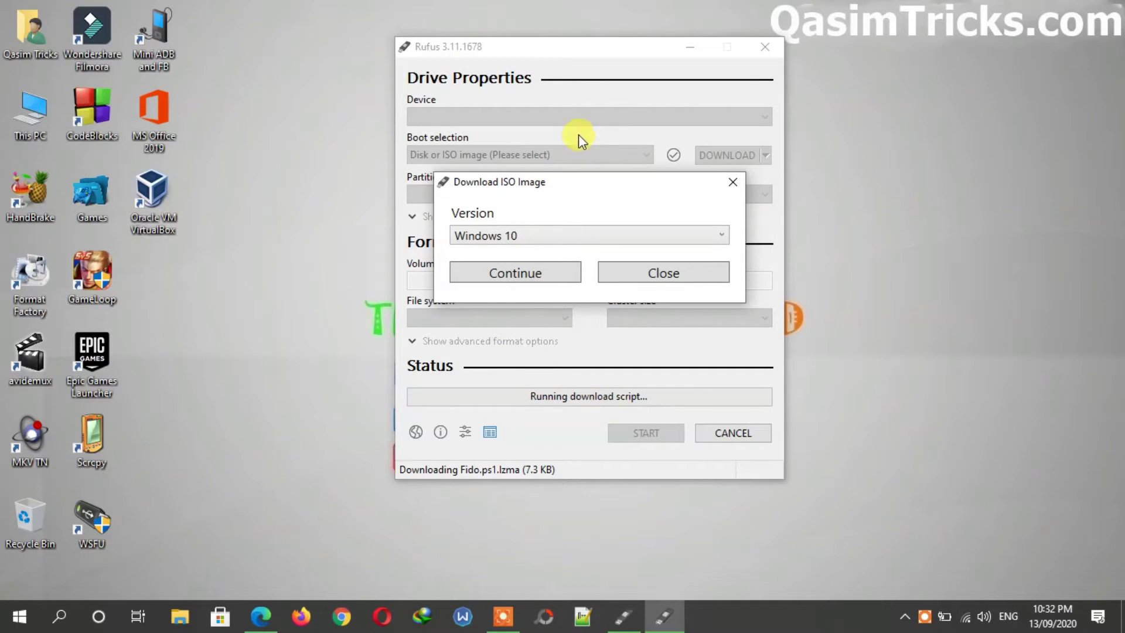
# - Choose Windows 10 as the version in the Download ISO Image dialog
pyautogui.moveTo(588, 191); pyautogui.dragTo(603, 231)
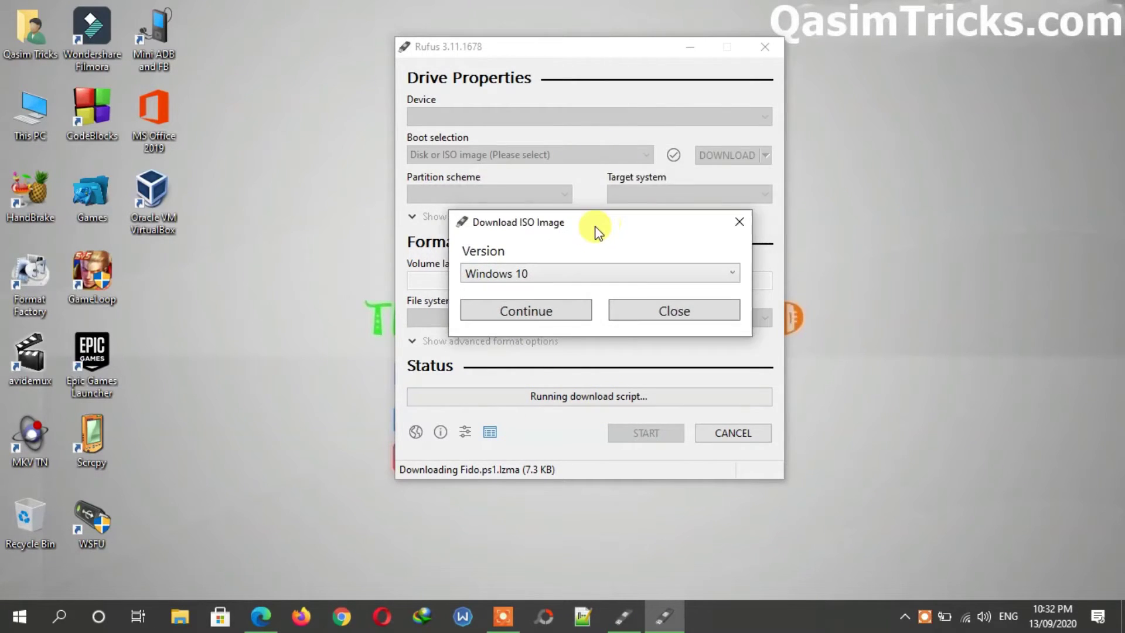
pyautogui.click(498, 269)
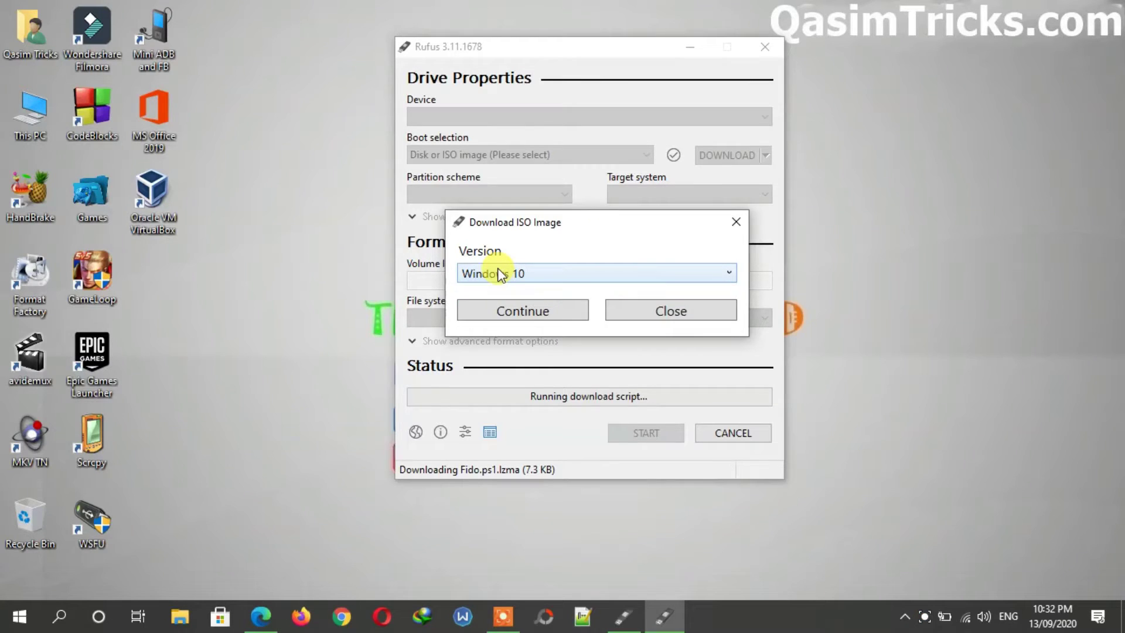
pyautogui.click(498, 269)
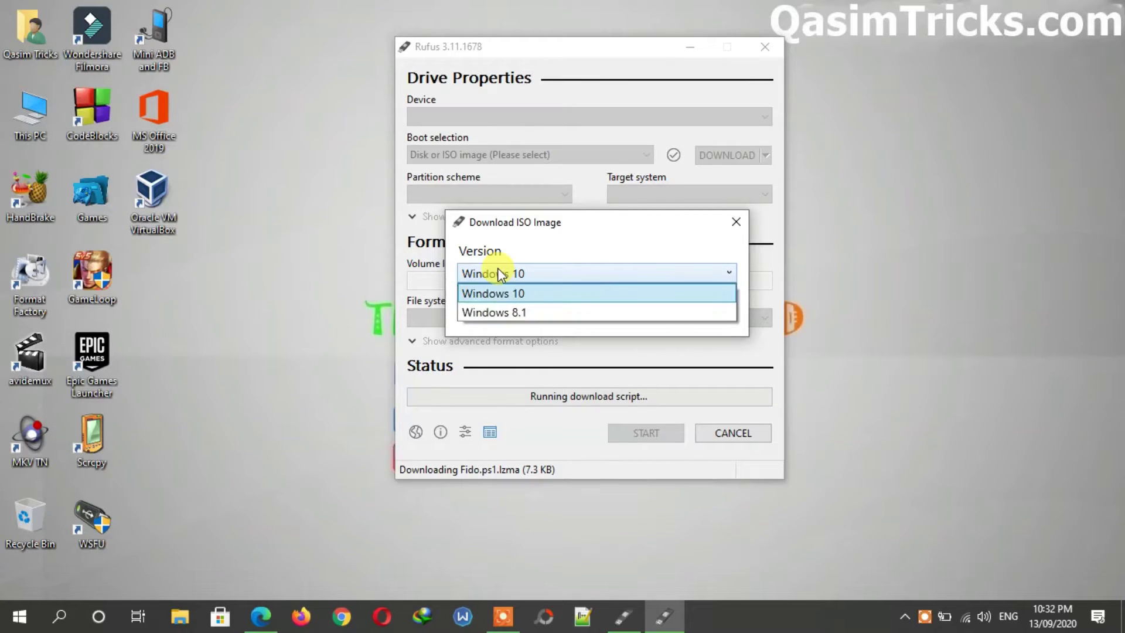
pyautogui.click(535, 297)
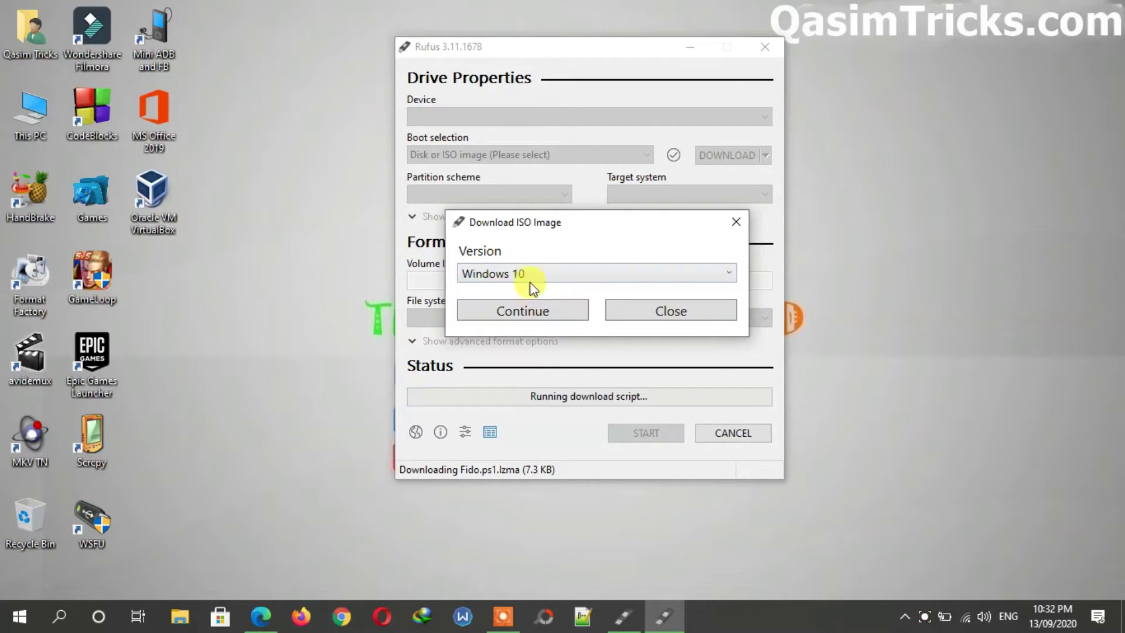
pyautogui.click(540, 316)
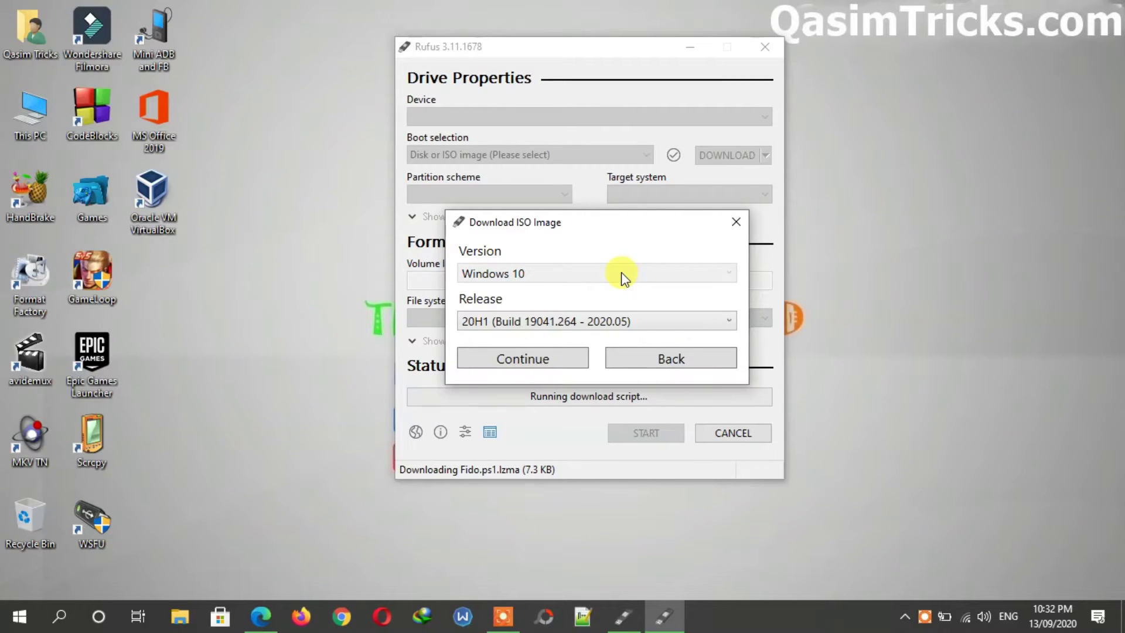
# - Select release 1809 R1 and keep the Windows 10 Home/Pro edition
pyautogui.click(528, 320)
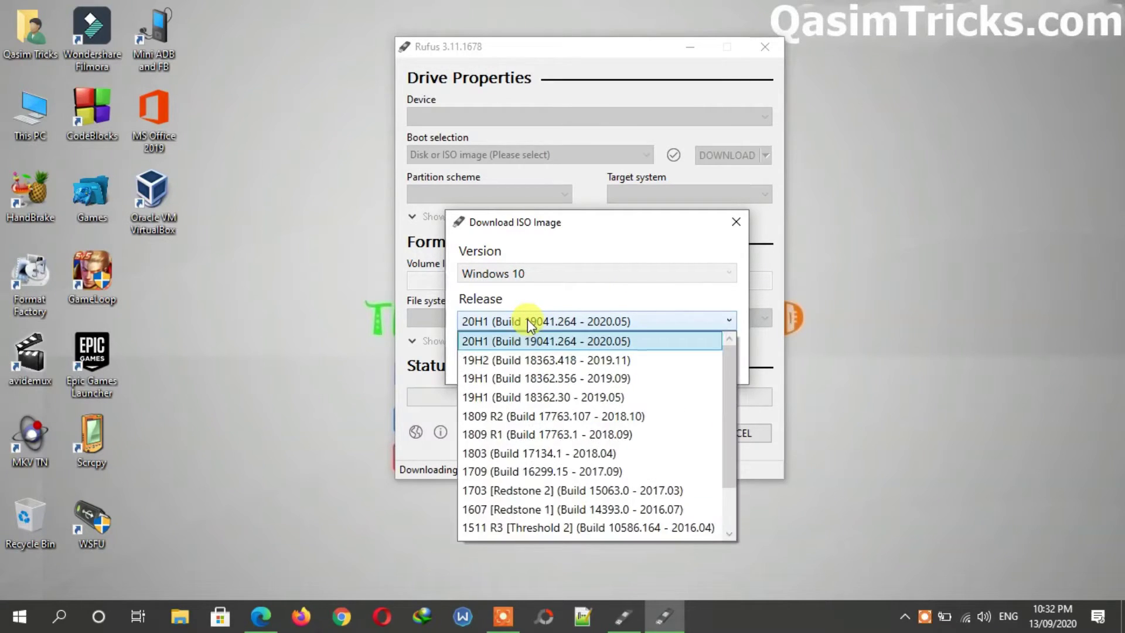
pyautogui.moveTo(730, 413); pyautogui.dragTo(754, 347)
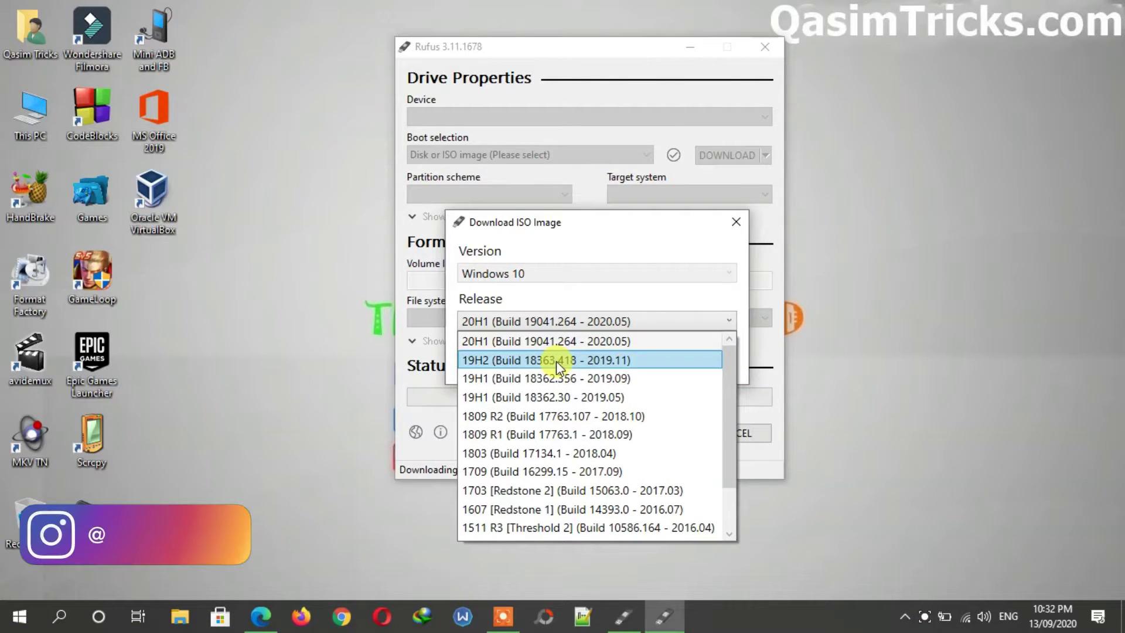
pyautogui.click(568, 435)
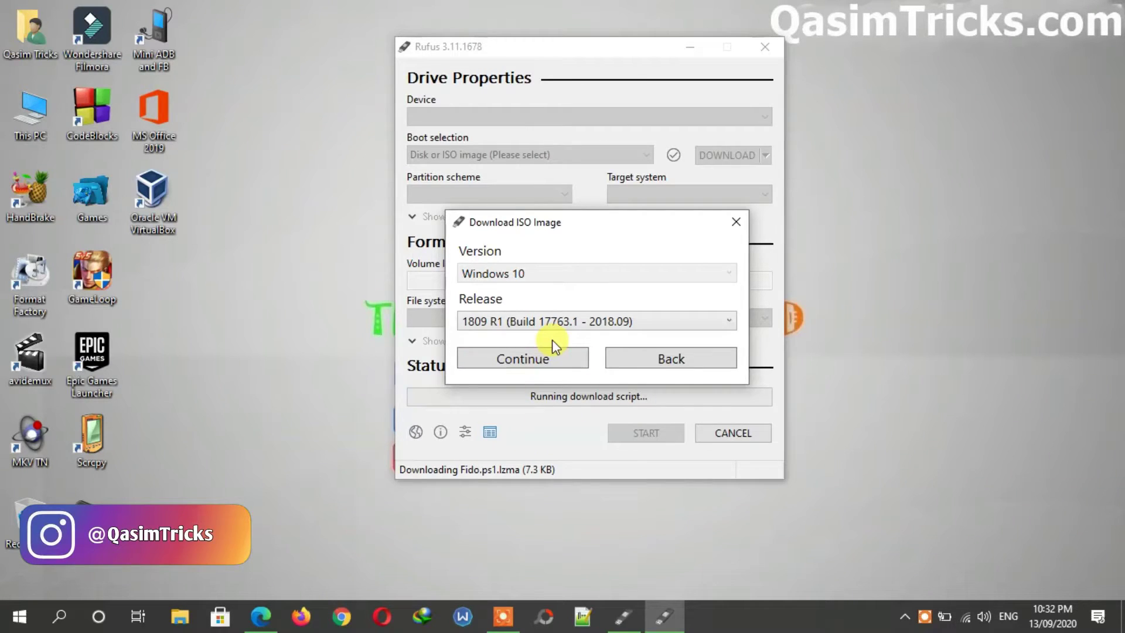
pyautogui.click(545, 358)
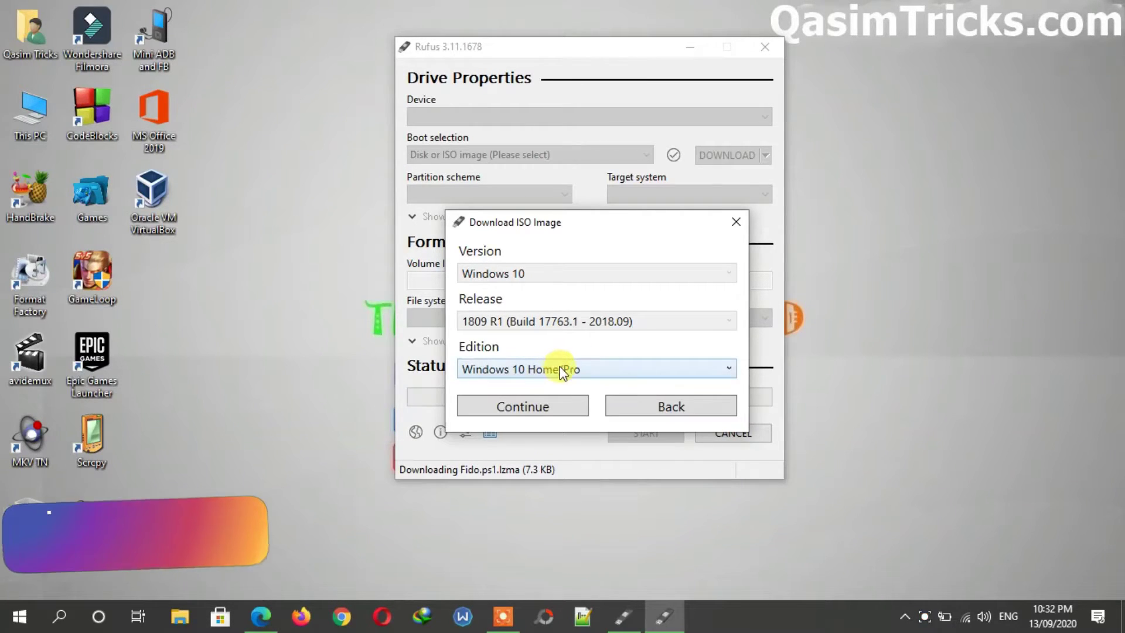
pyautogui.click(506, 371)
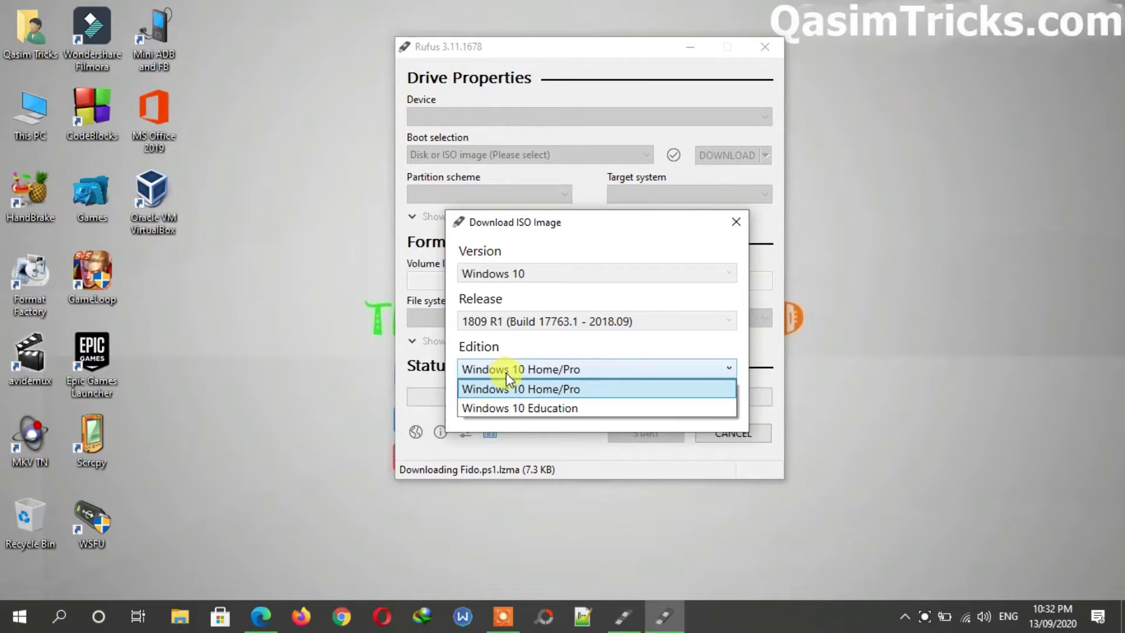
pyautogui.click(545, 390)
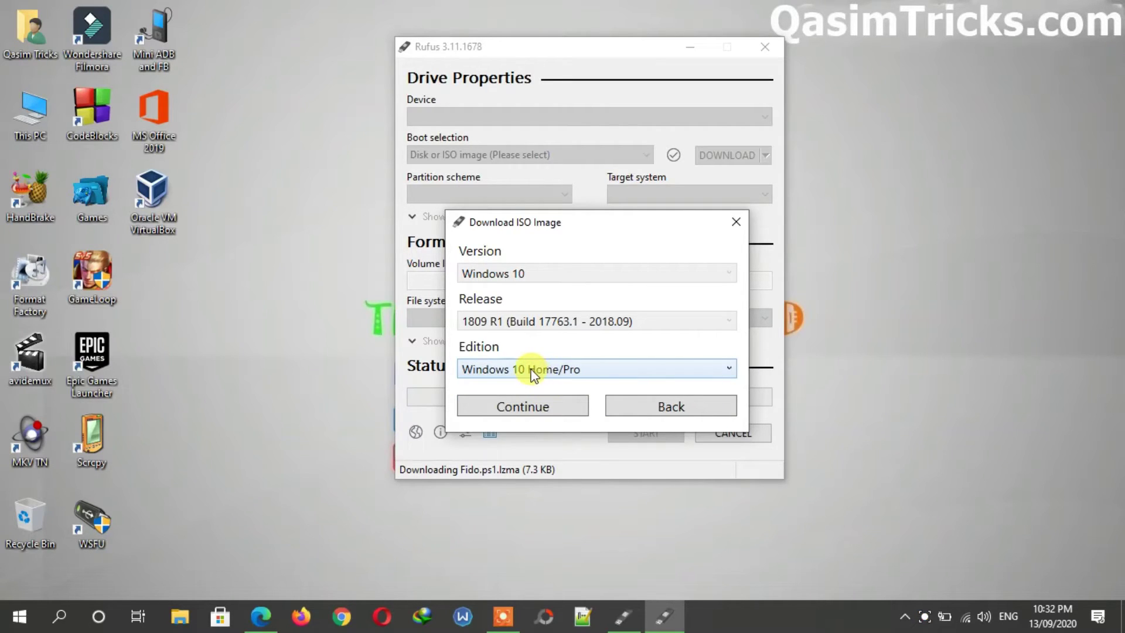
pyautogui.click(537, 406)
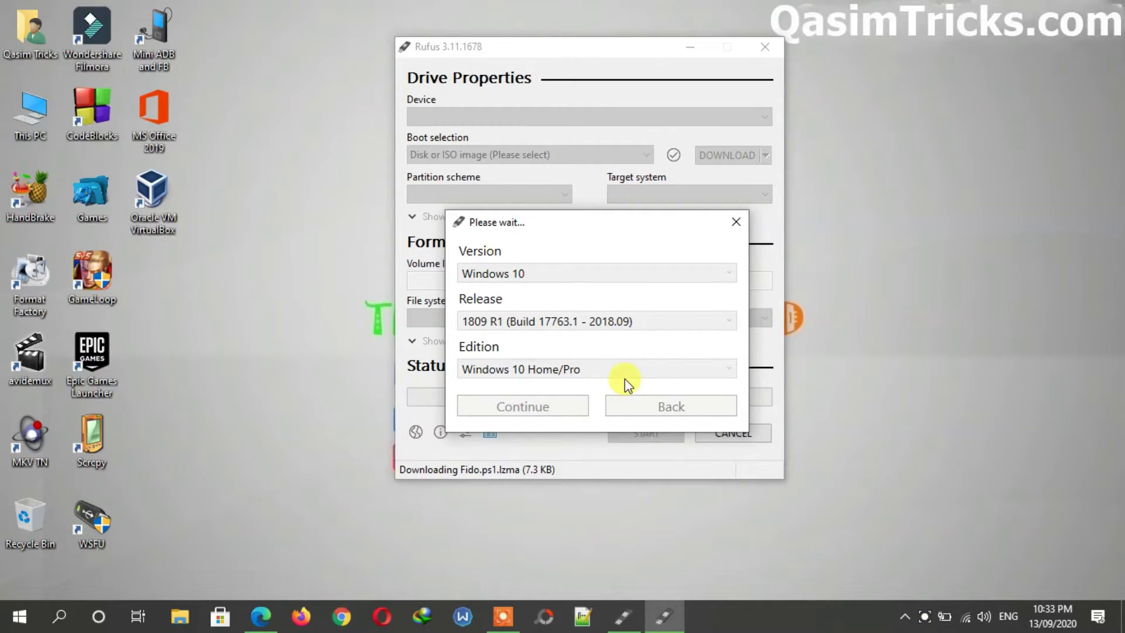
# - Keep English International as the ISO language
pyautogui.click(564, 420)
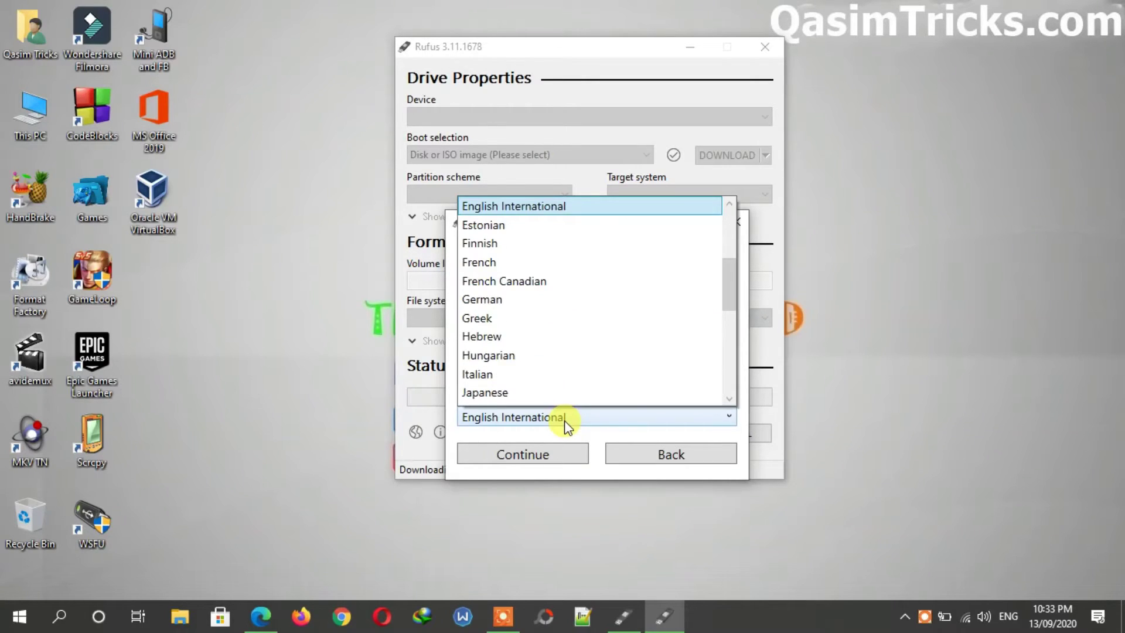
pyautogui.click(564, 420)
pyautogui.click(541, 453)
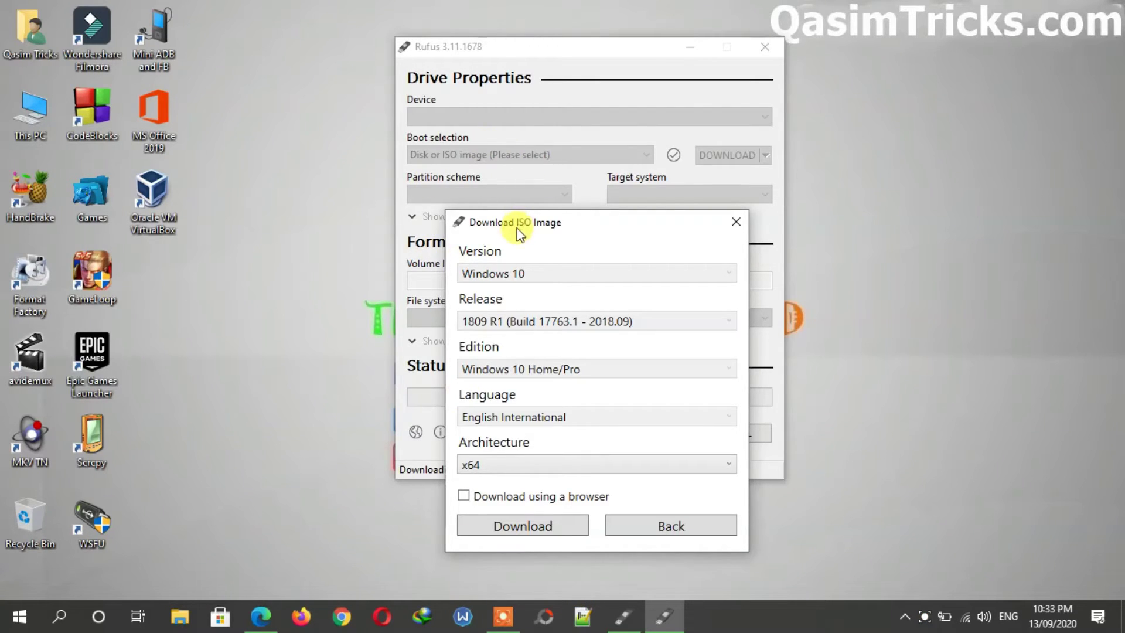
# - Choose the x64 architecture and start the download, bringing up the Save As dialog
pyautogui.moveTo(517, 222); pyautogui.dragTo(529, 161)
pyautogui.click(527, 394)
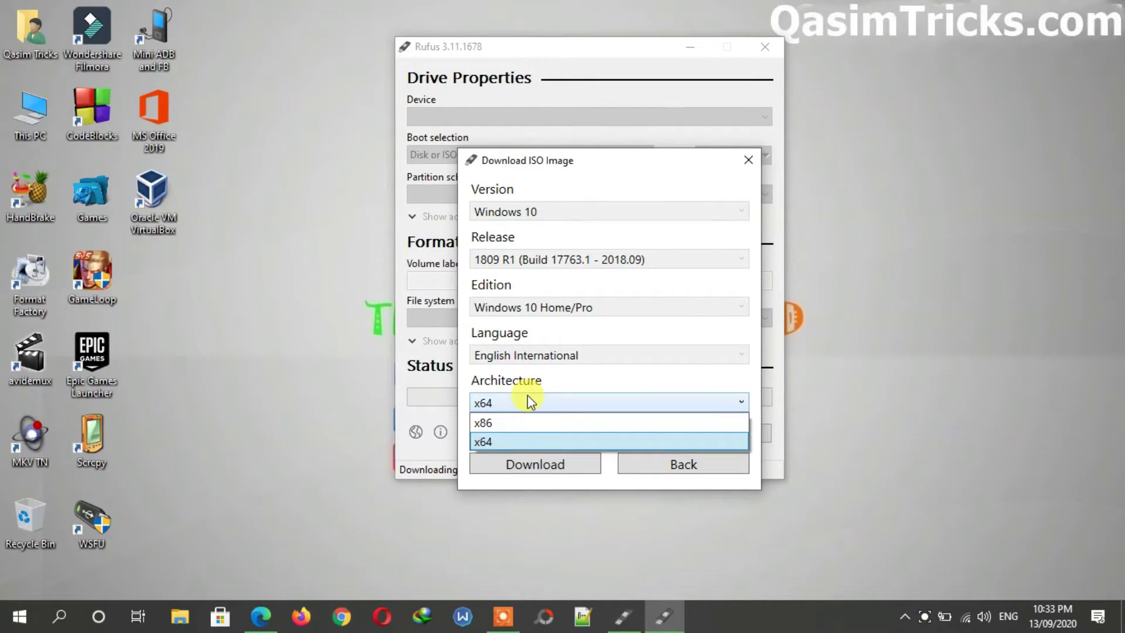
pyautogui.click(515, 441)
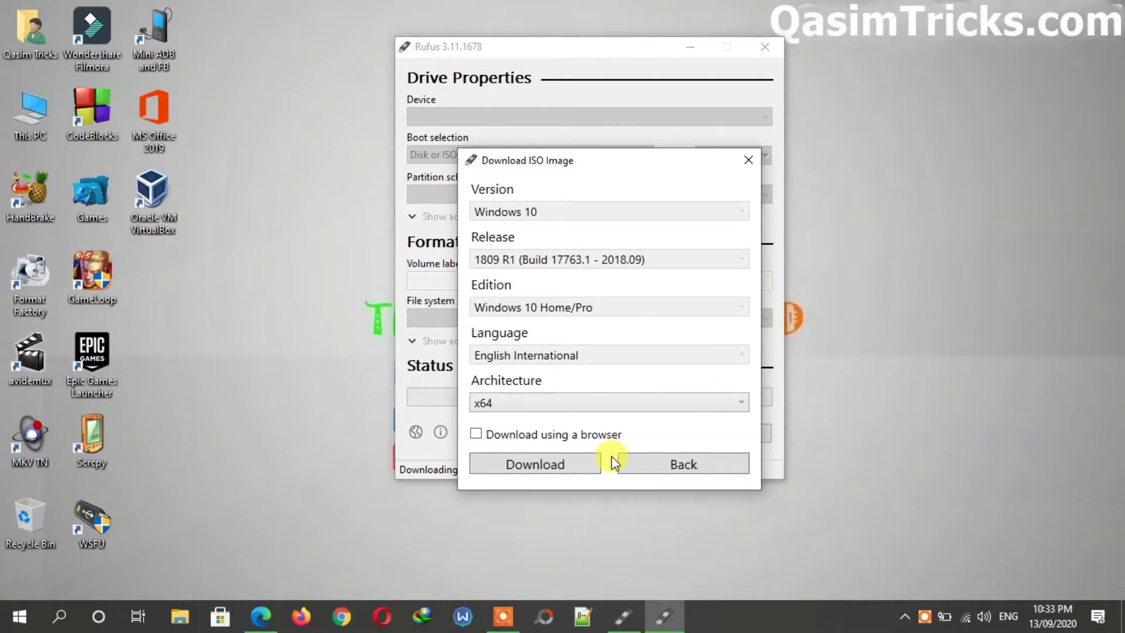
pyautogui.click(537, 468)
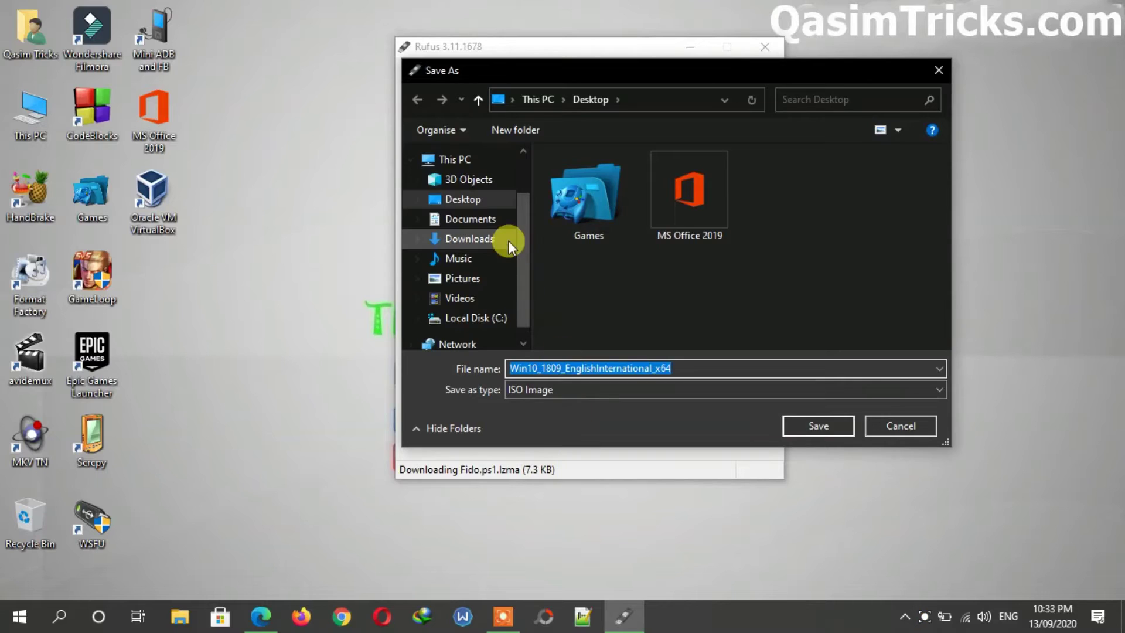
pyautogui.moveTo(464, 199)
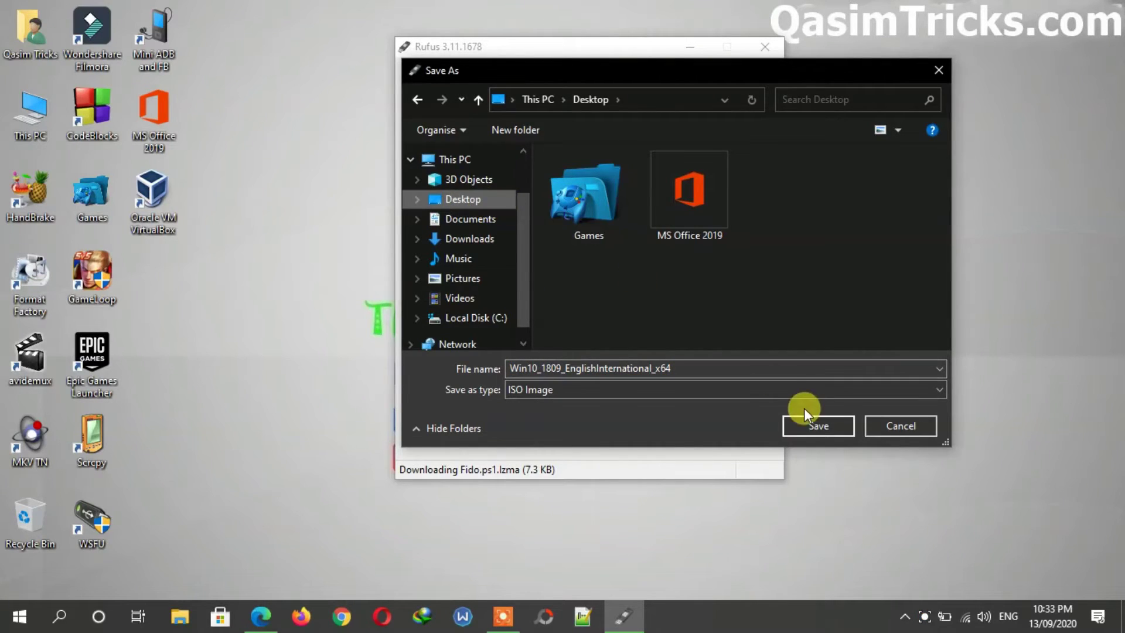
# - Save Win10_1809_EnglishInternational_x64.iso to the Desktop to begin downloading
pyautogui.click(817, 426)
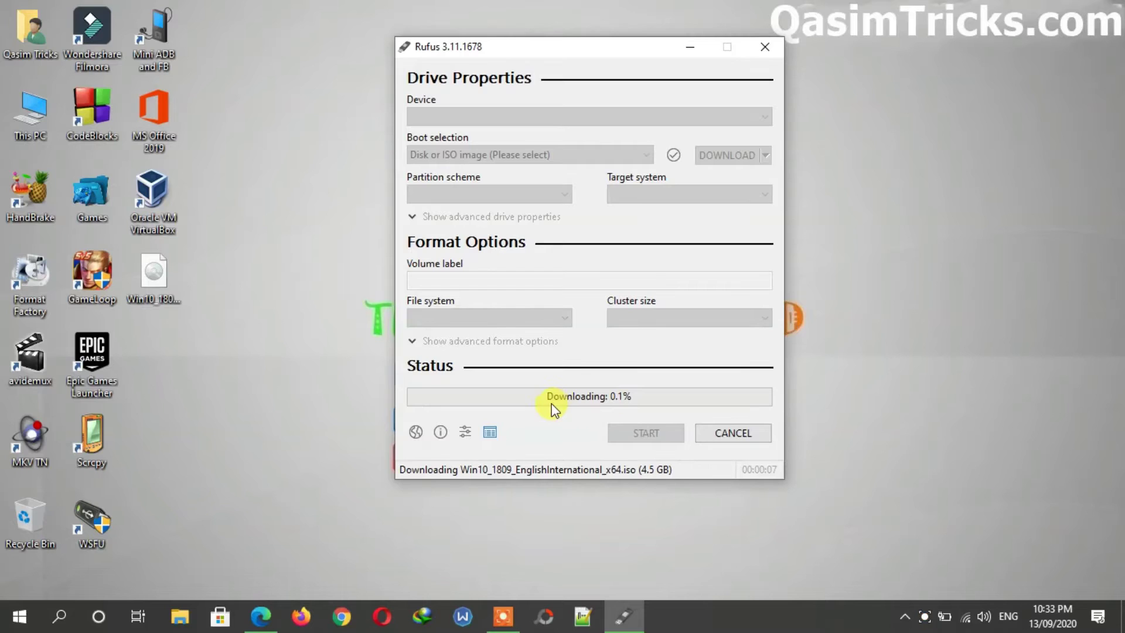
# - Cancel the running 1809 ISO download and dismiss the 'Operation cancelled by the user' message
pyautogui.click(732, 432)
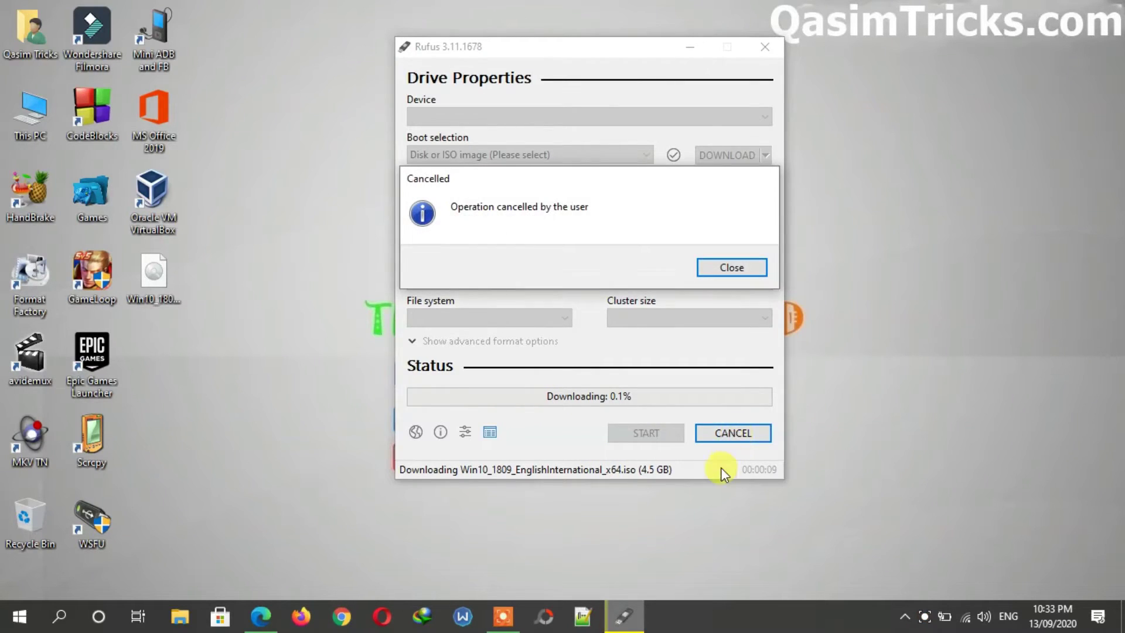
pyautogui.click(731, 267)
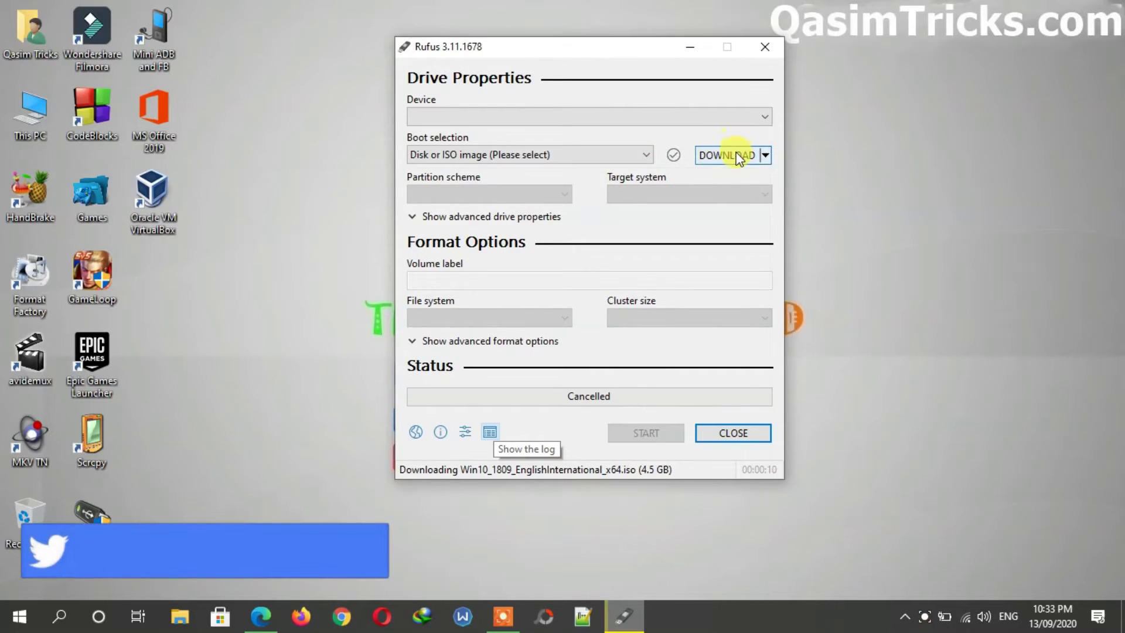
# - Reopen the ISO download, keep Windows 10, and pick release 1803
pyautogui.click(727, 156)
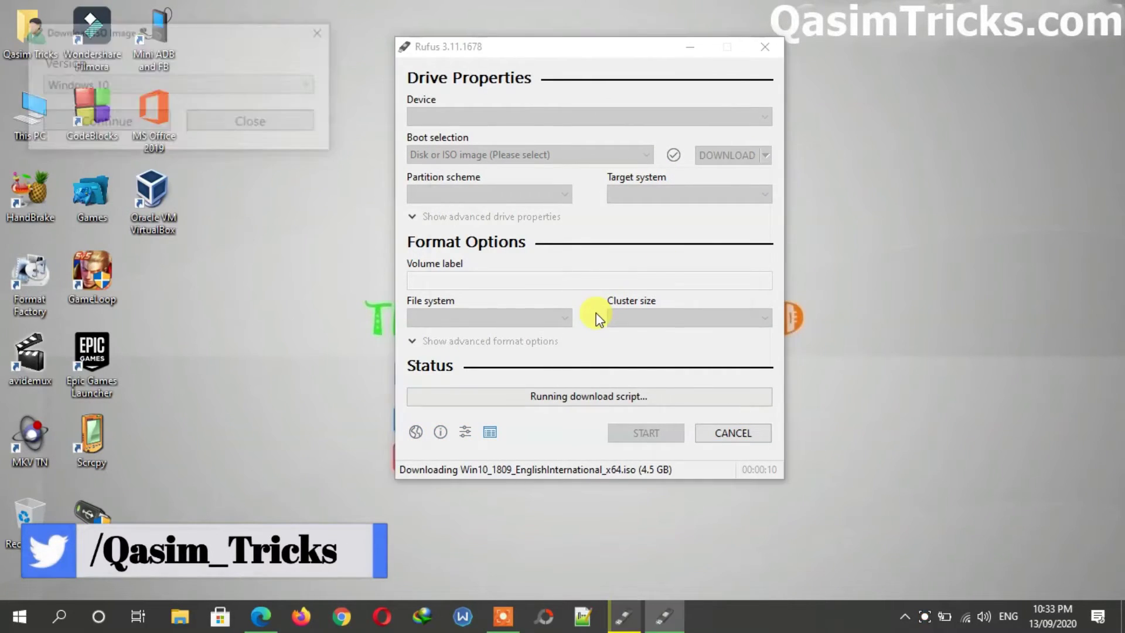
pyautogui.click(533, 273)
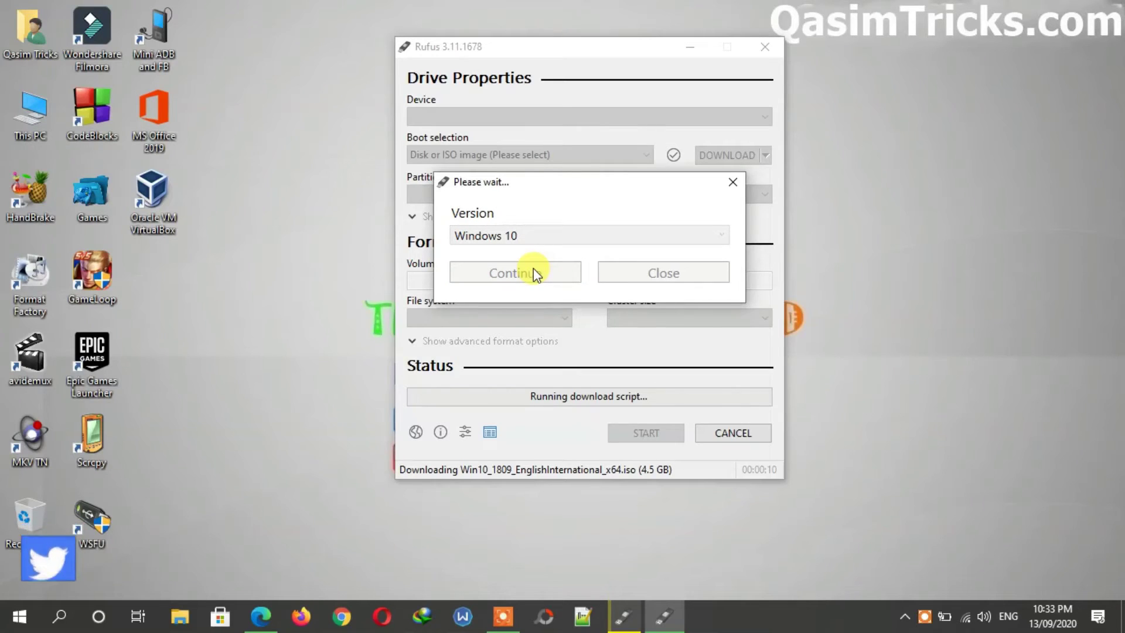
pyautogui.click(538, 288)
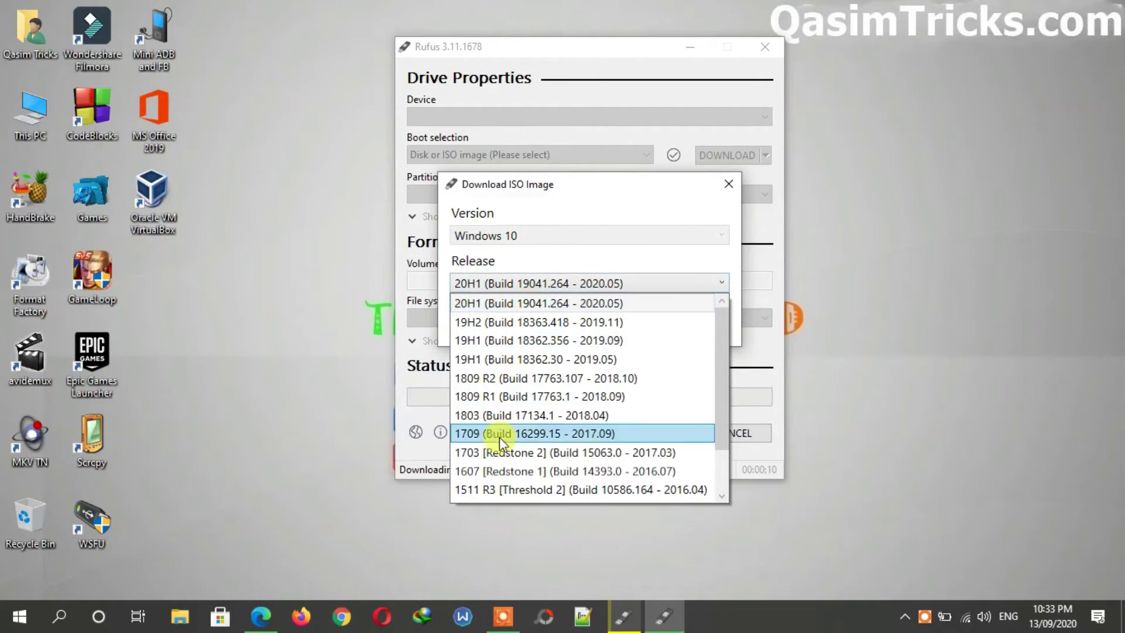
pyautogui.click(553, 406)
# - Keep the Windows 10 Home/Pro edition and English International language
pyautogui.click(562, 324)
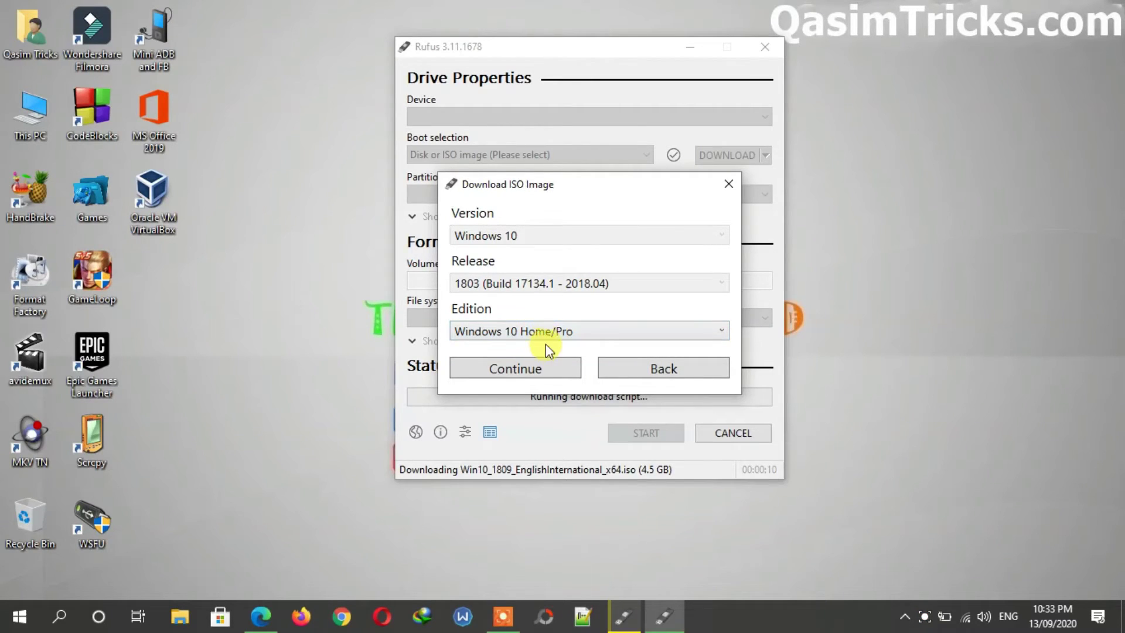
pyautogui.click(552, 334)
pyautogui.click(547, 363)
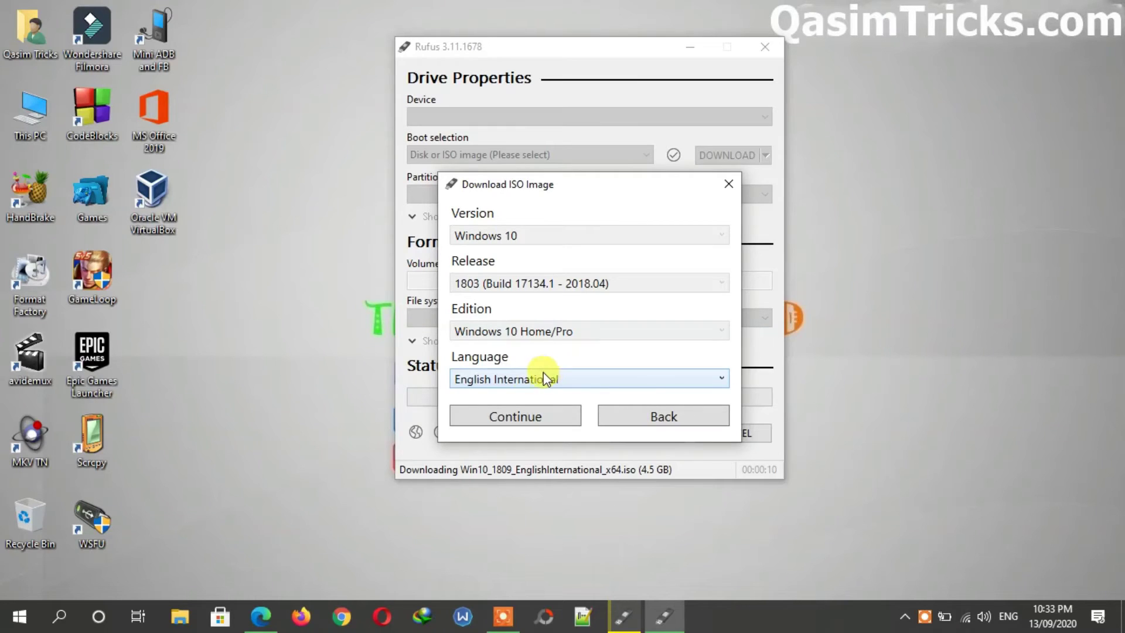
pyautogui.click(516, 417)
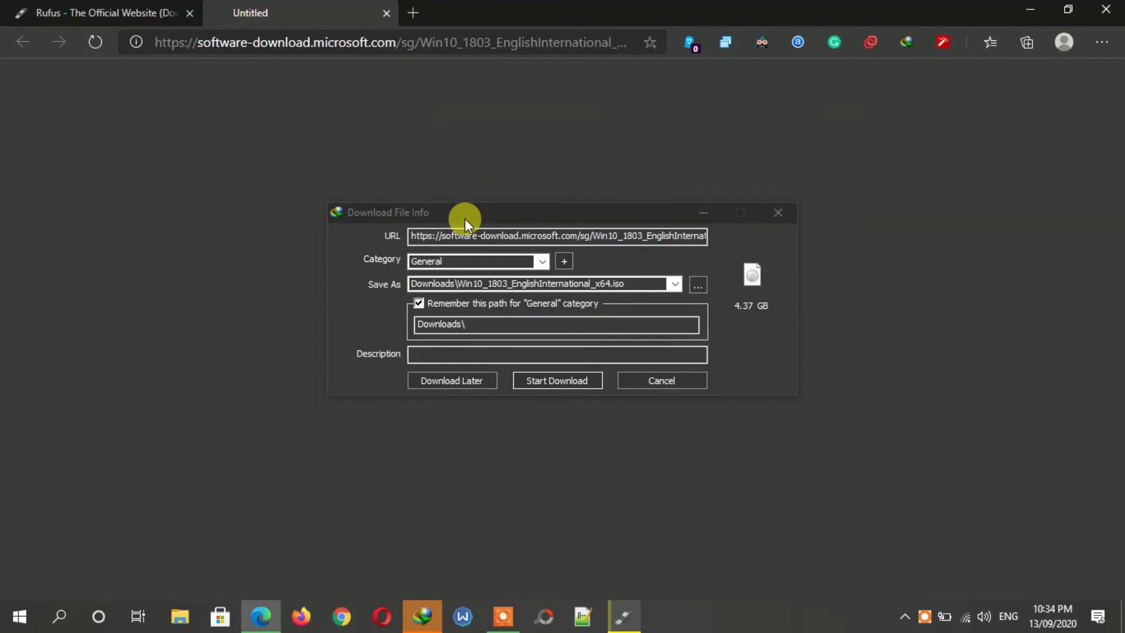
# - Move IDM's 4.37 GB 1803 x64 ISO info dialog higher and minimize Edge behind it
pyautogui.moveTo(466, 219); pyautogui.dragTo(478, 162)
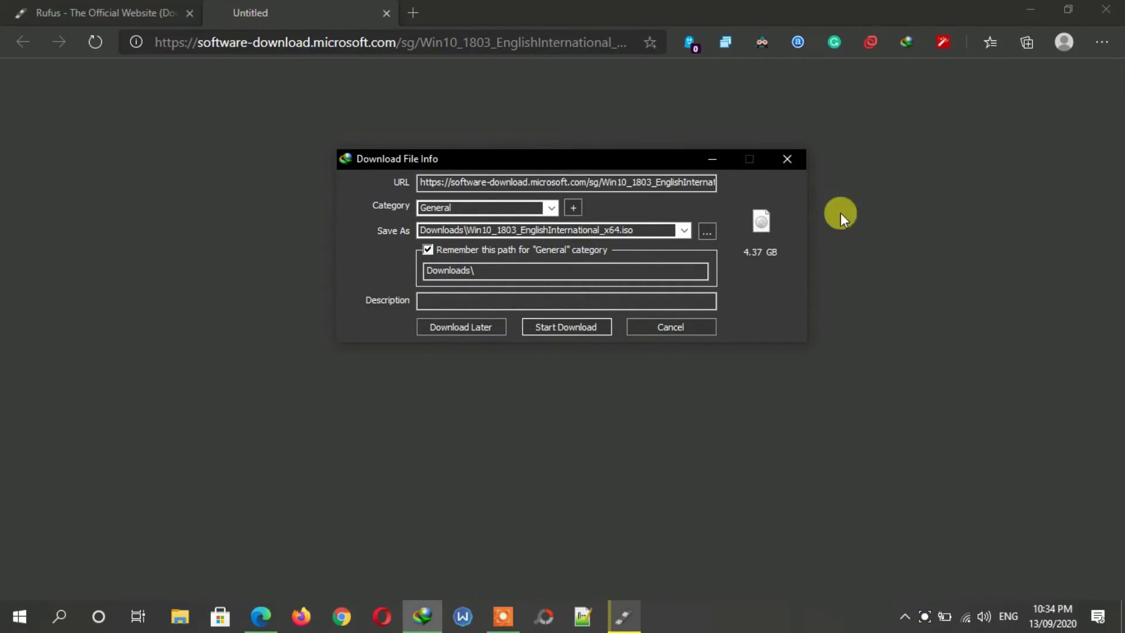
pyautogui.click(1030, 10)
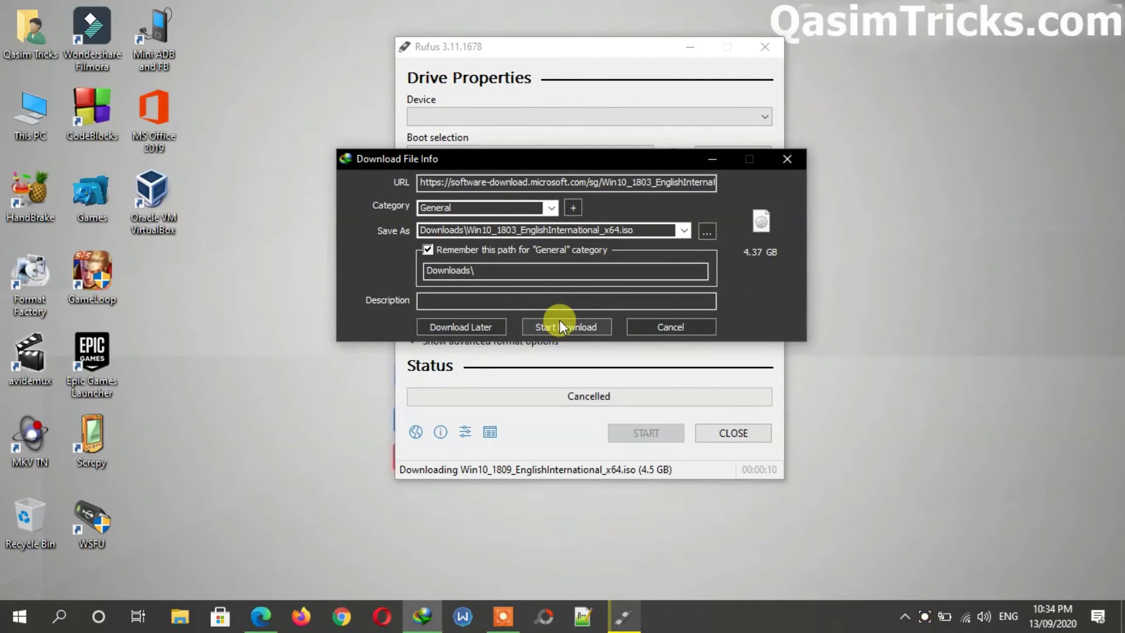
# - Begin the 4.37 GB Windows 10 1803 x64 ISO download to Downloads and hide the progress window
pyautogui.click(559, 326)
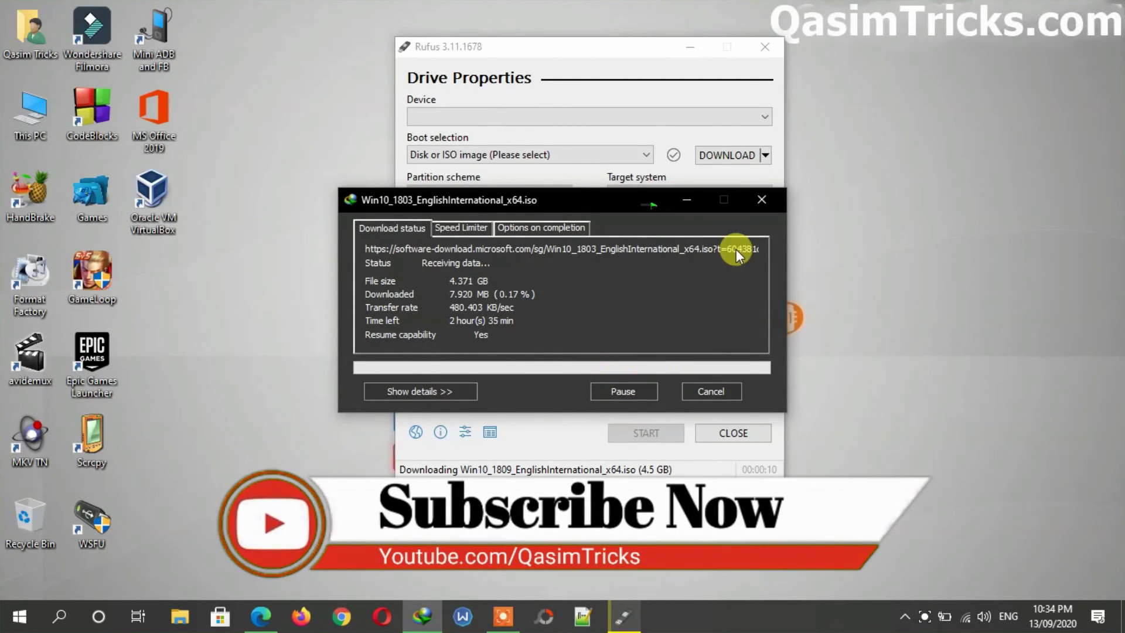
pyautogui.click(760, 201)
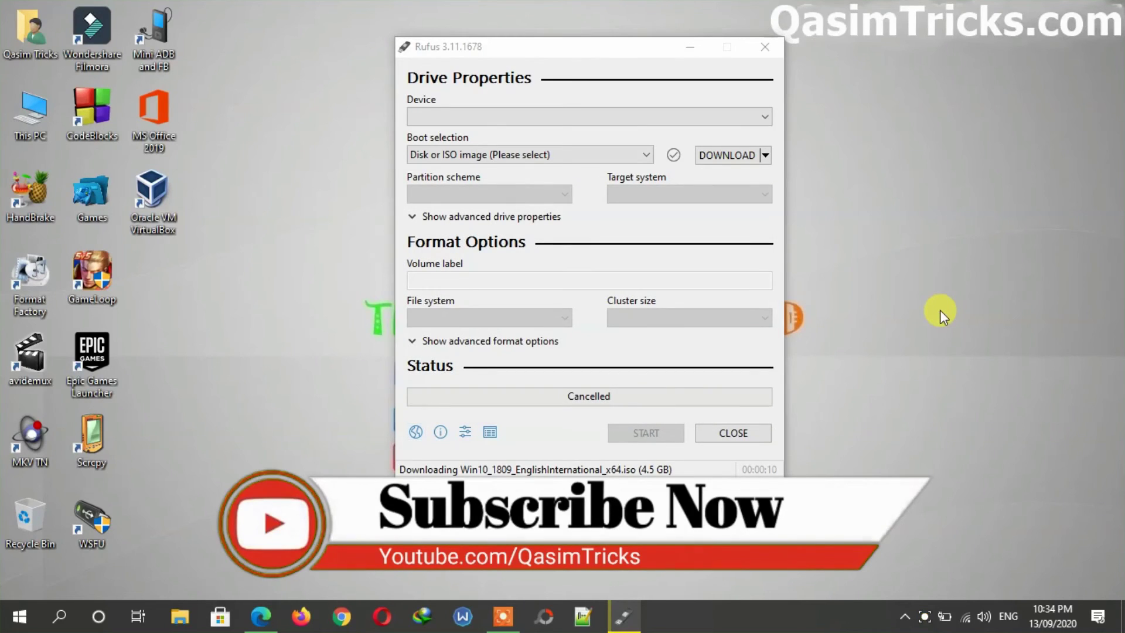